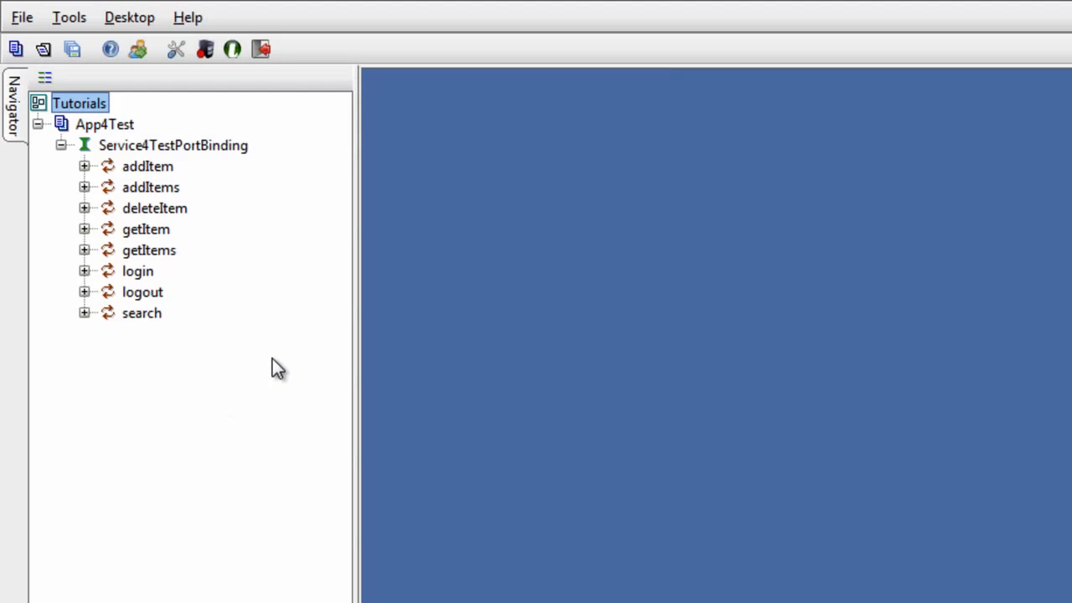
# - Create a test suite named TestSuite 1 in the App4Test project and add a test case named TestCase 1
pyautogui.rightClick(96, 124)
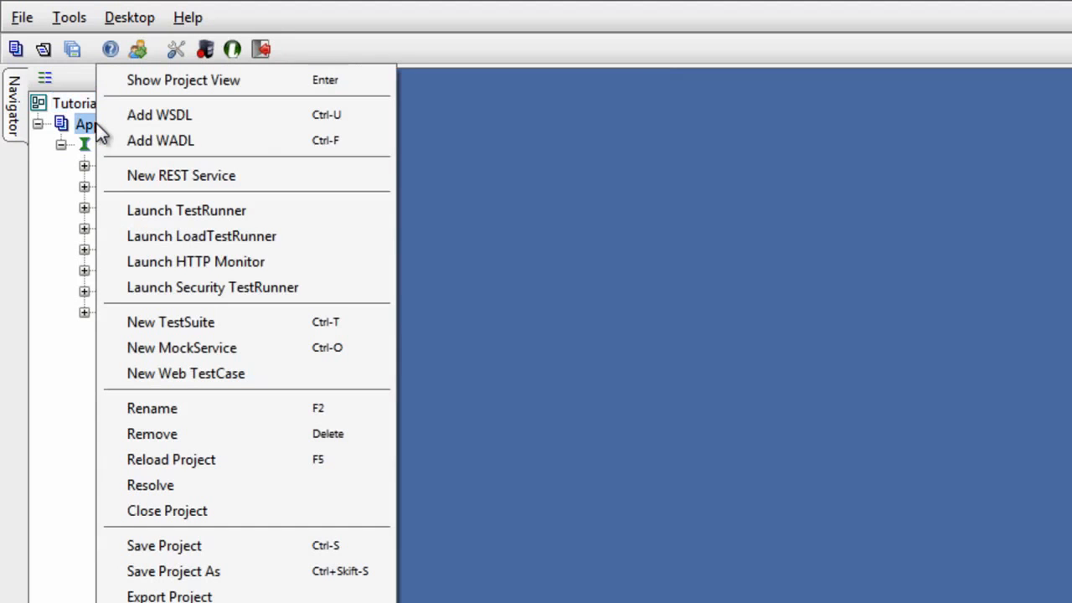
pyautogui.click(195, 315)
pyautogui.click(695, 434)
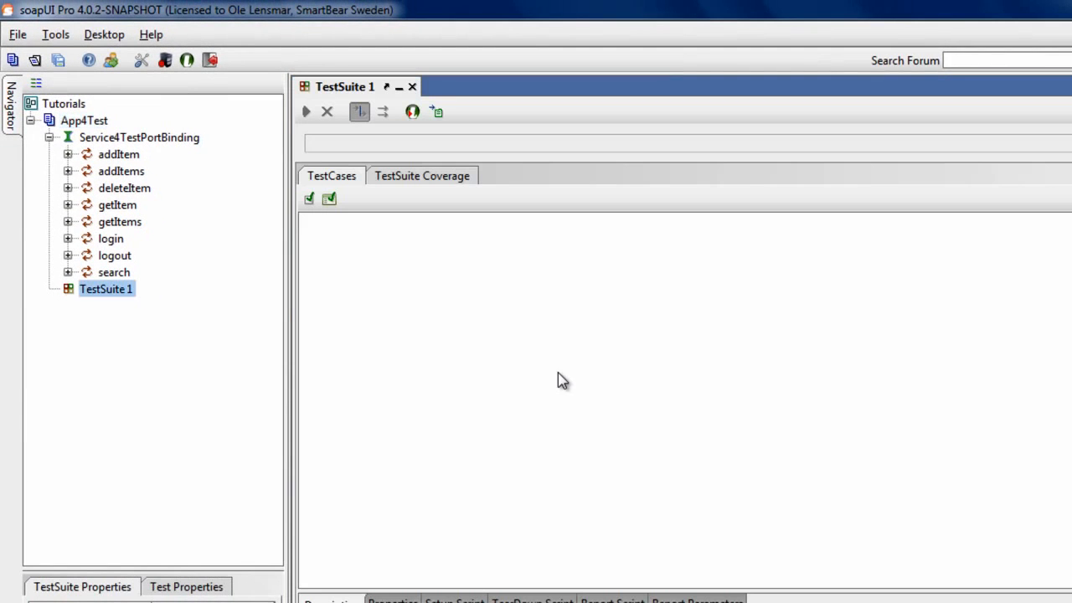
pyautogui.click(308, 199)
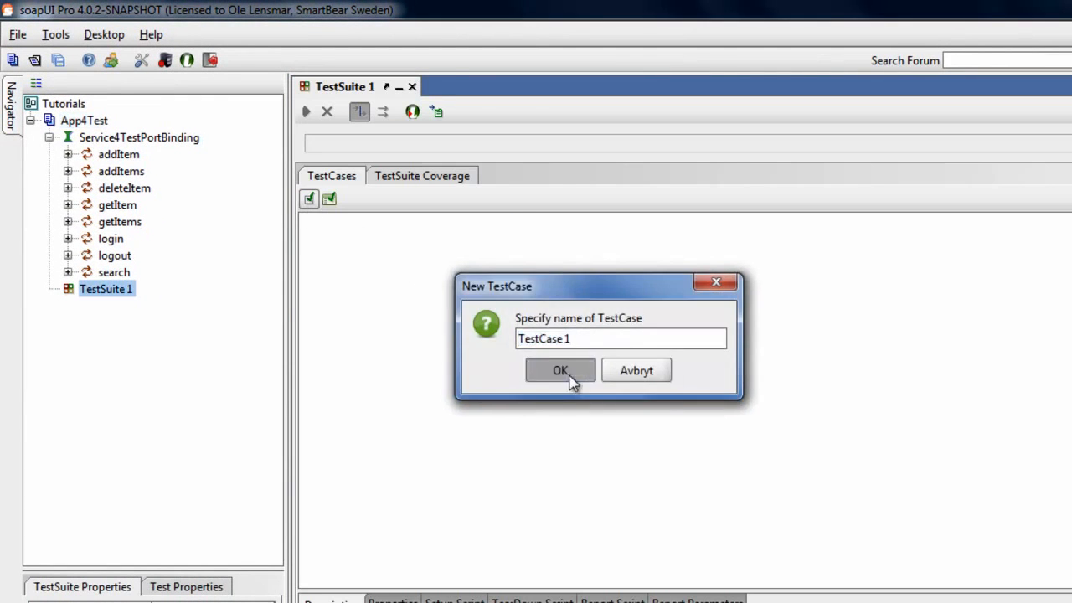
pyautogui.click(569, 381)
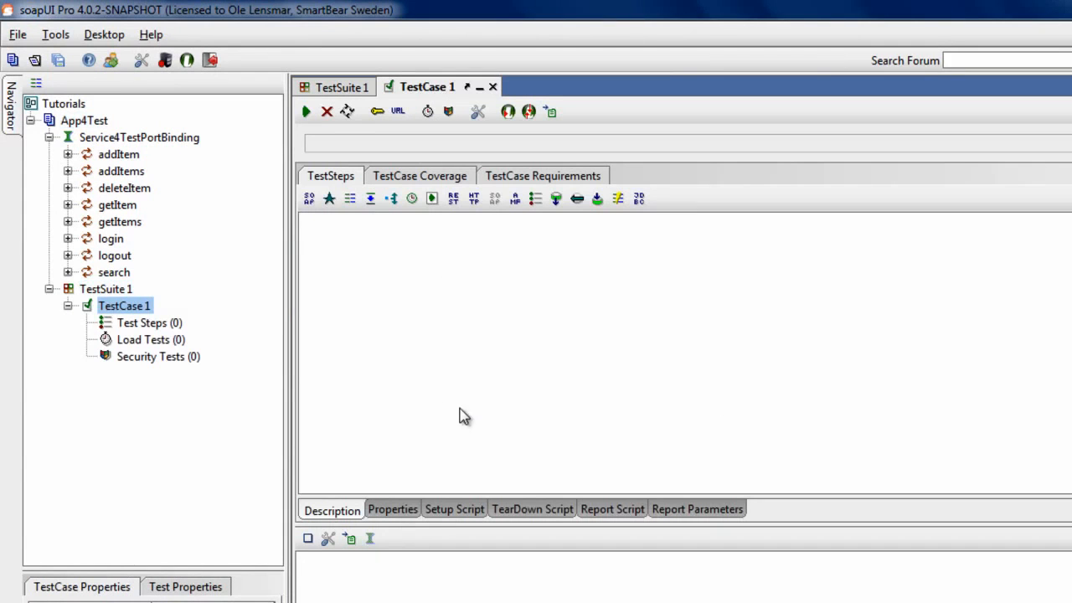
# - Add the getItem operation's Request 1 to TestCase 1 as getItem - Request 1, with only the SOAP response assertion
pyautogui.click(68, 204)
pyautogui.moveTo(138, 221); pyautogui.dragTo(442, 304)
pyautogui.click(573, 367)
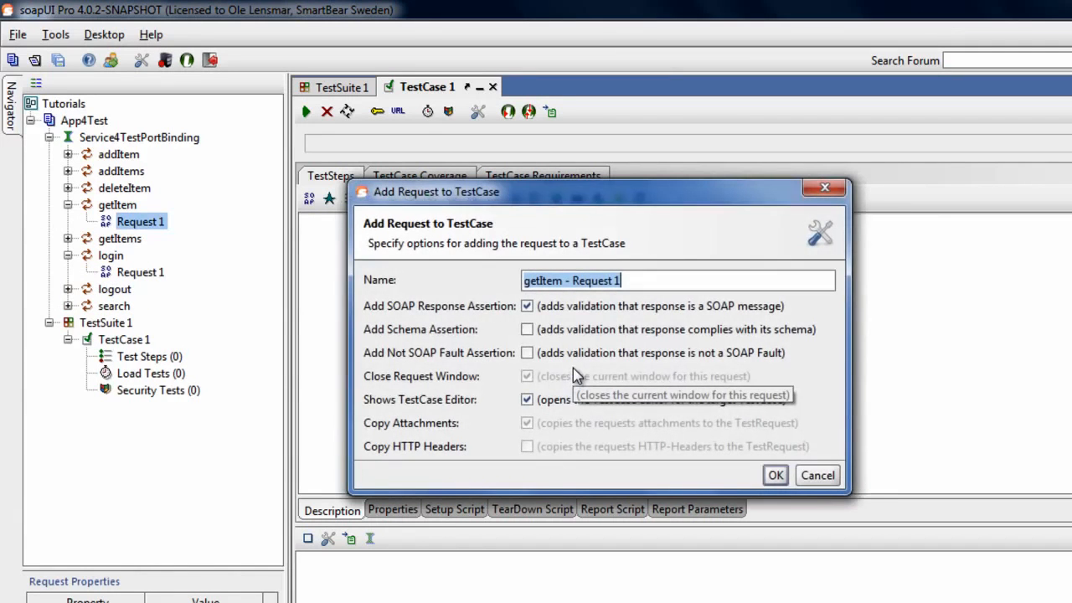
pyautogui.click(772, 471)
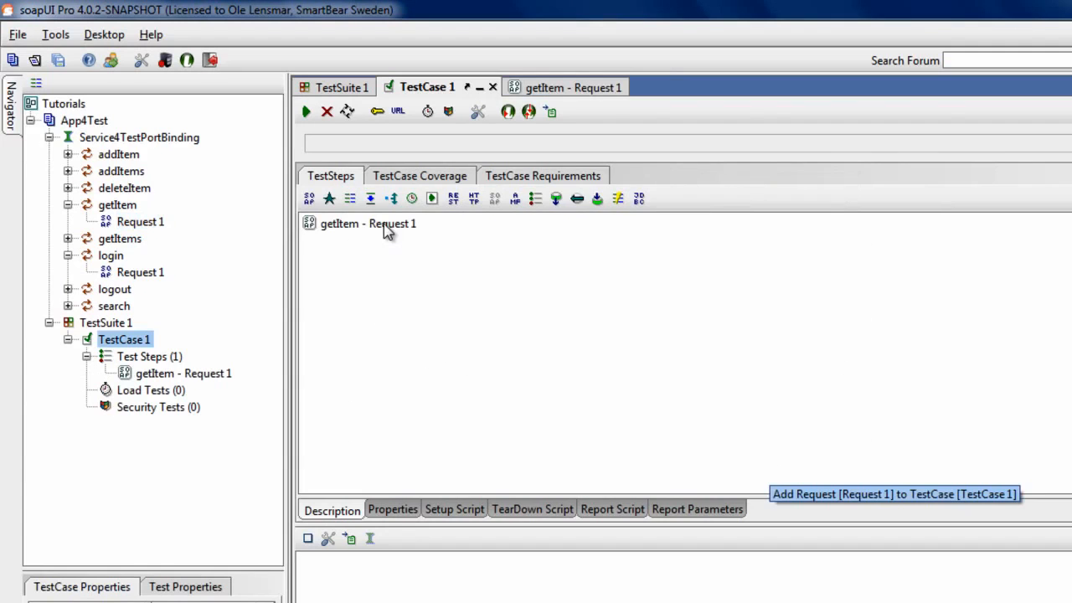
# - Open the getItem test step, submit the request with its placeholder id, and show the response as an overview
pyautogui.doubleClick(383, 224)
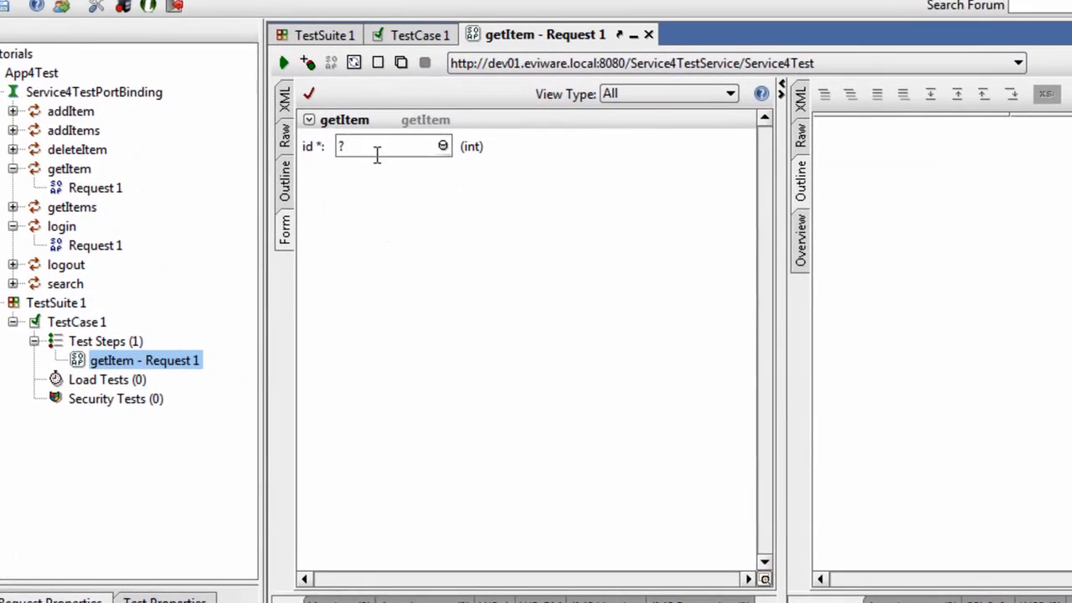
pyautogui.click(281, 56)
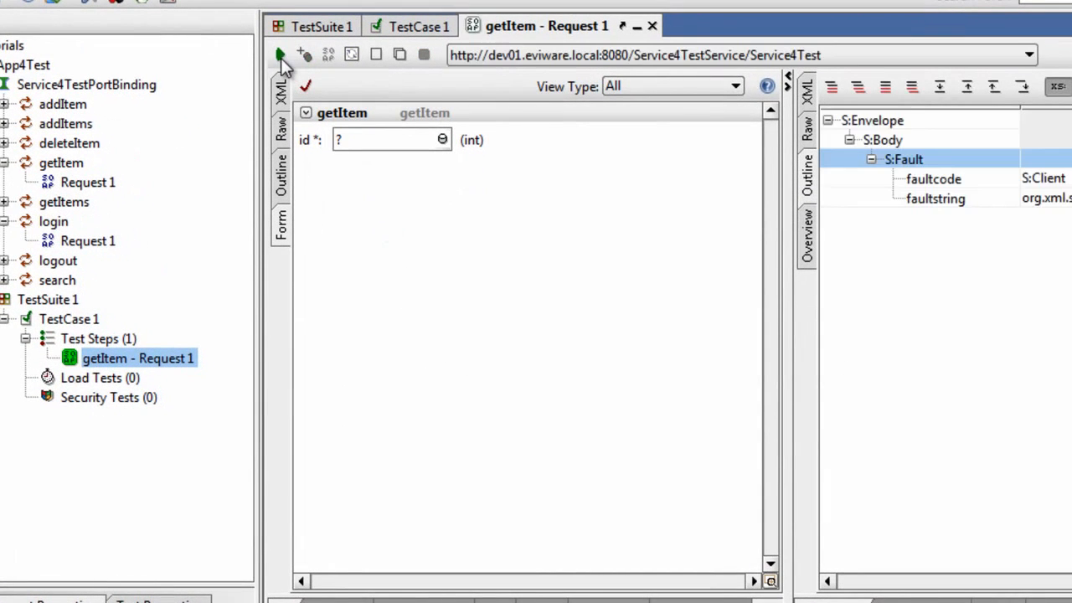
pyautogui.click(808, 248)
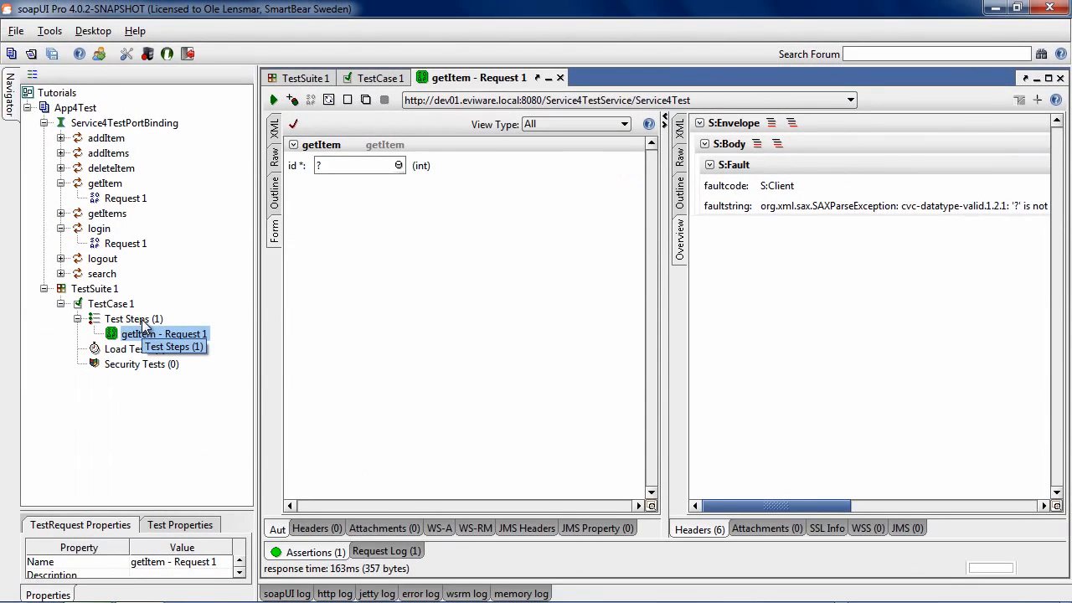
# - Add a DataSource test step named DataSource to TestCase 1 and set its source type to Excel
pyautogui.doubleClick(143, 322)
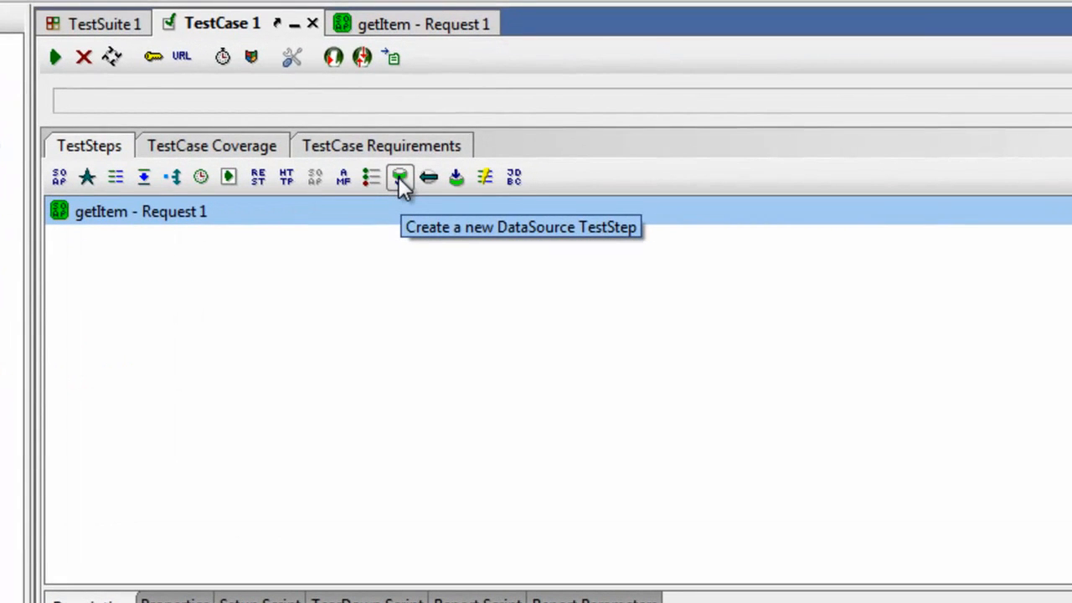
pyautogui.click(400, 177)
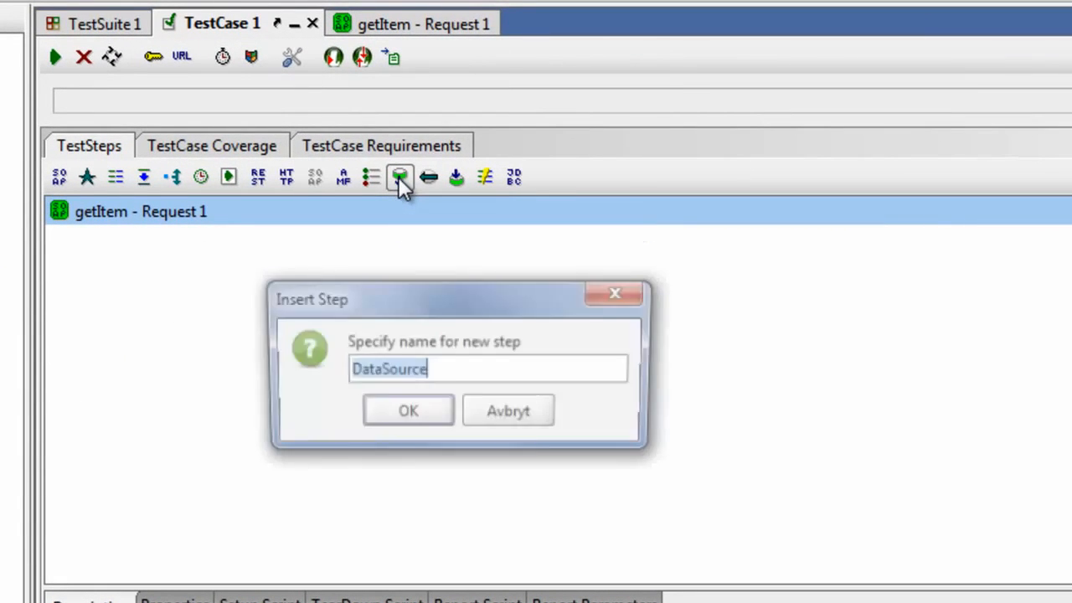
pyautogui.click(407, 412)
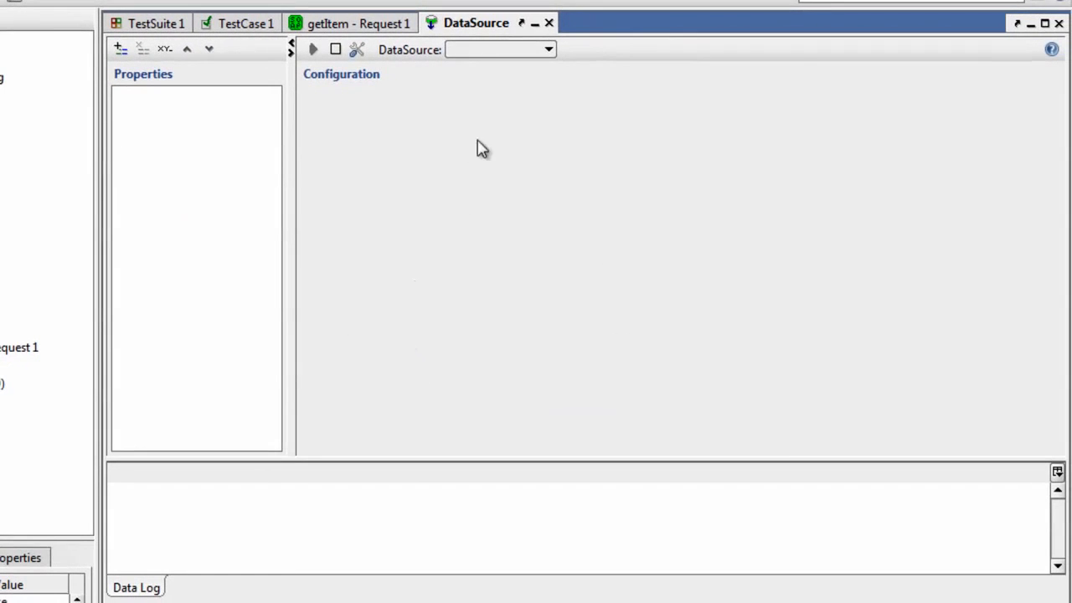
pyautogui.click(486, 52)
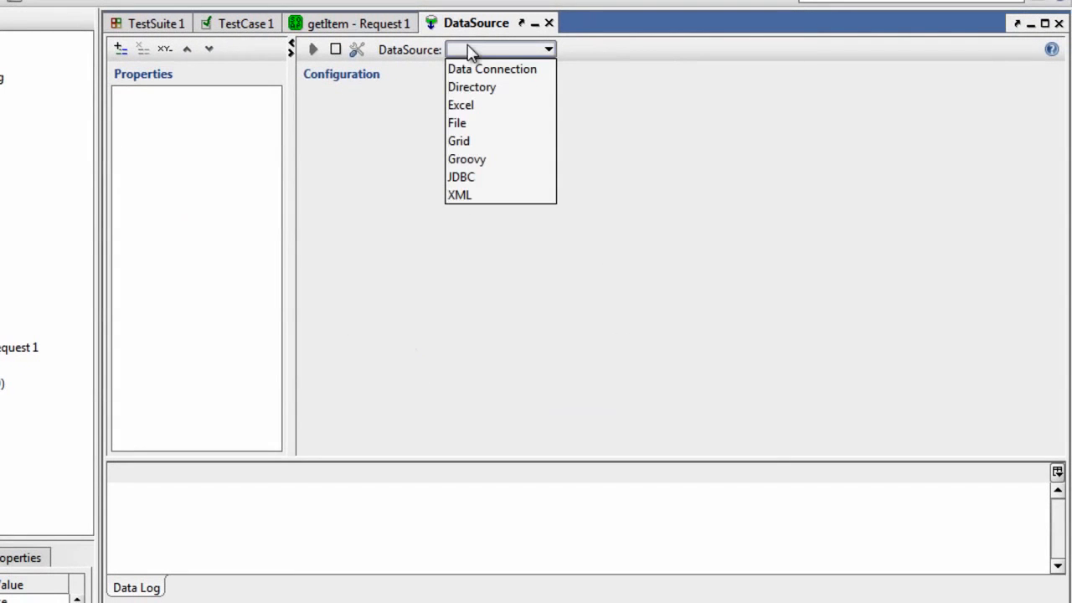
pyautogui.click(474, 106)
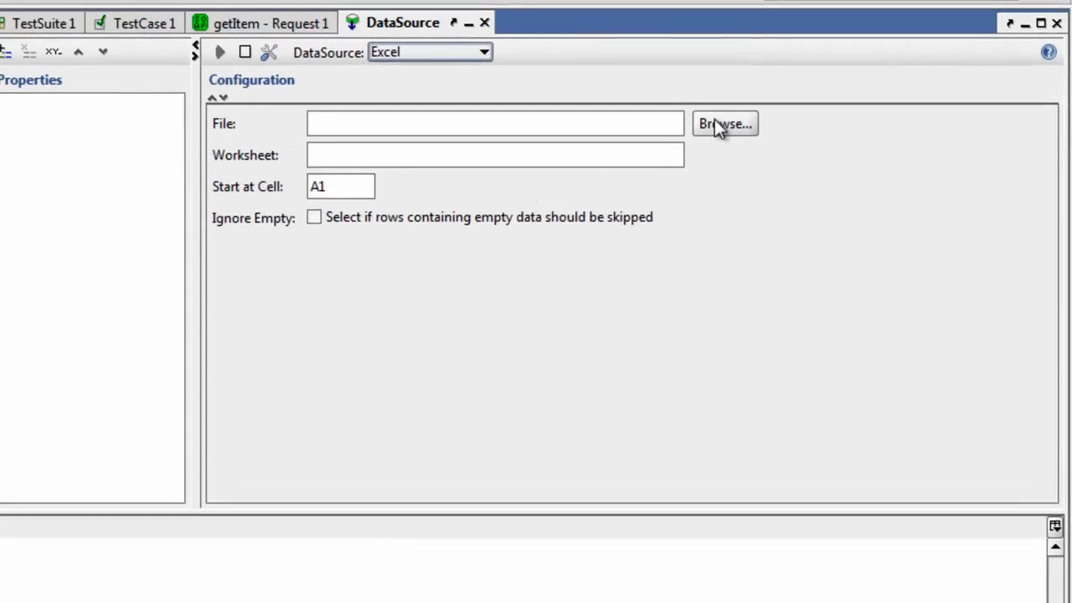
pyautogui.click(341, 54)
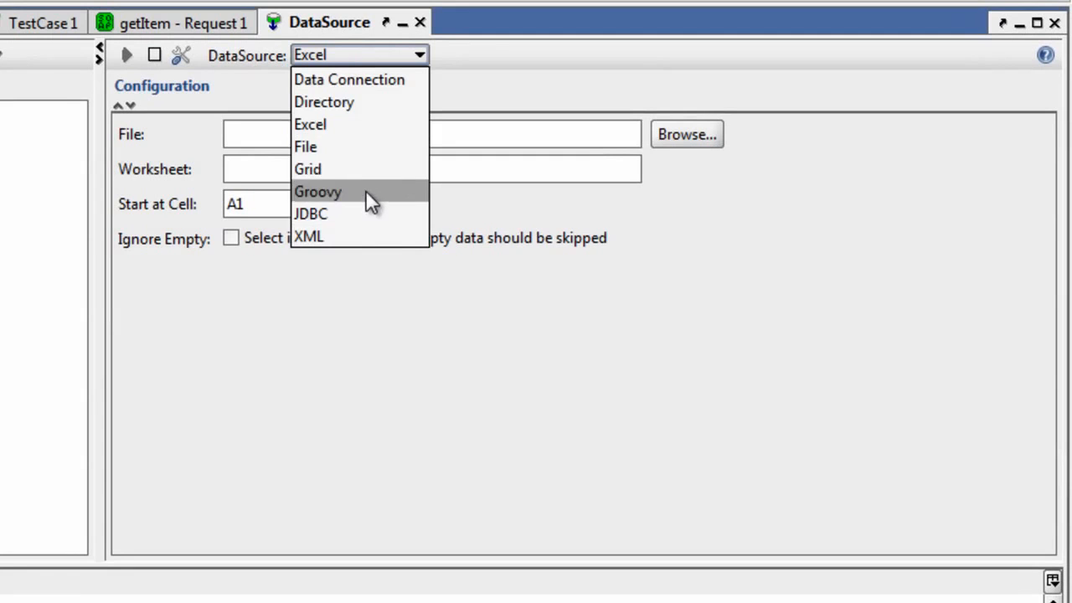
pyautogui.click(358, 127)
# - Set testdata.xls from the Documents folder as the data source file and review the spreadsheet's contents
pyautogui.click(686, 135)
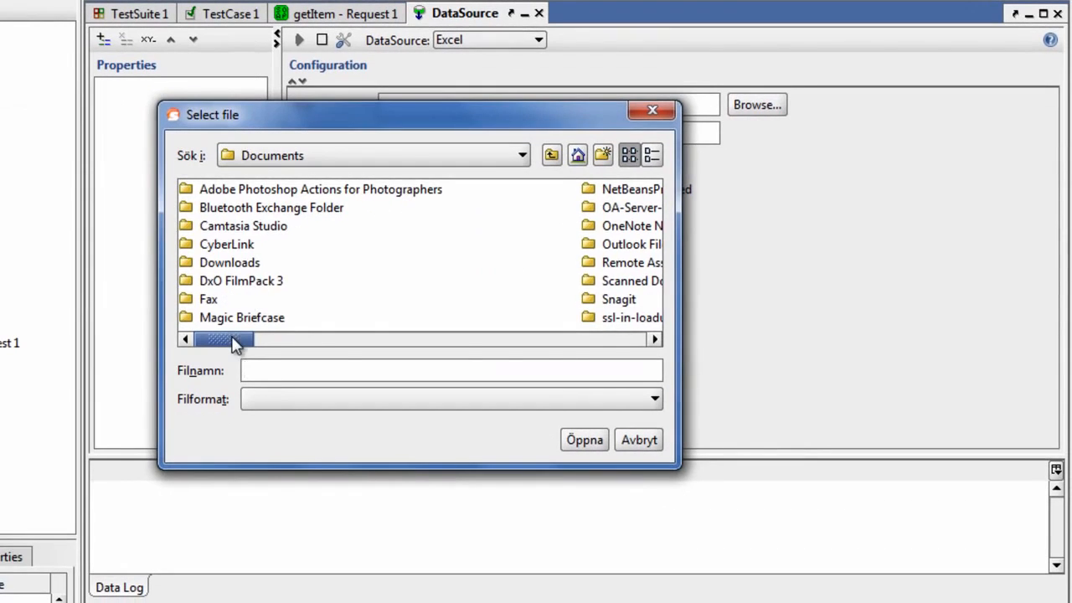
pyautogui.moveTo(152, 375); pyautogui.dragTo(580, 375)
pyautogui.click(306, 209)
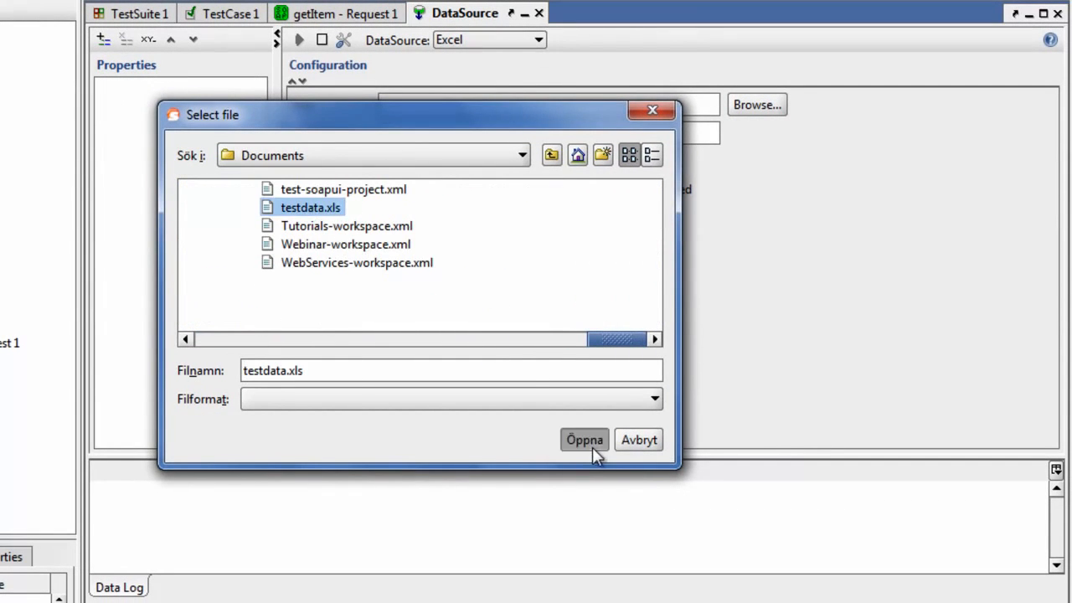
pyautogui.click(592, 445)
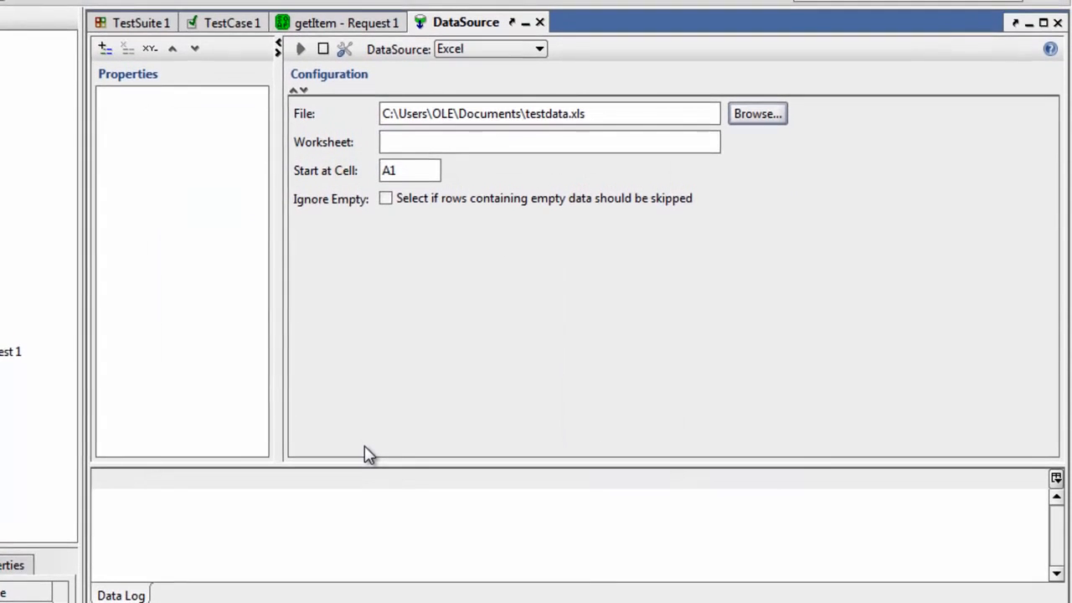
pyautogui.hotkey('alt', 'Tab')
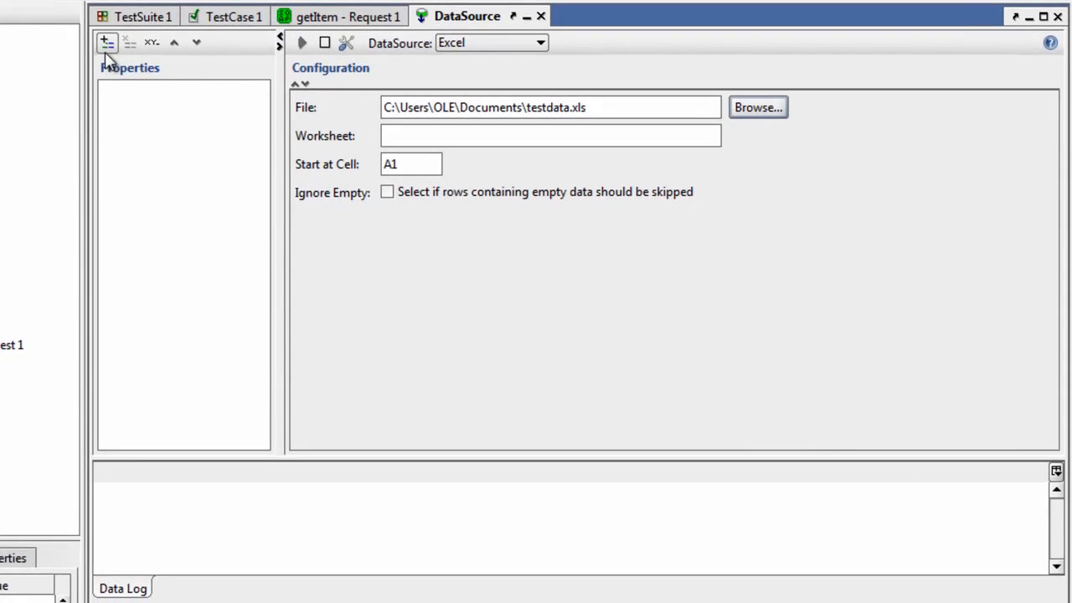
# - Add three properties to the data source, named ID, Name and Cost
pyautogui.click(105, 44)
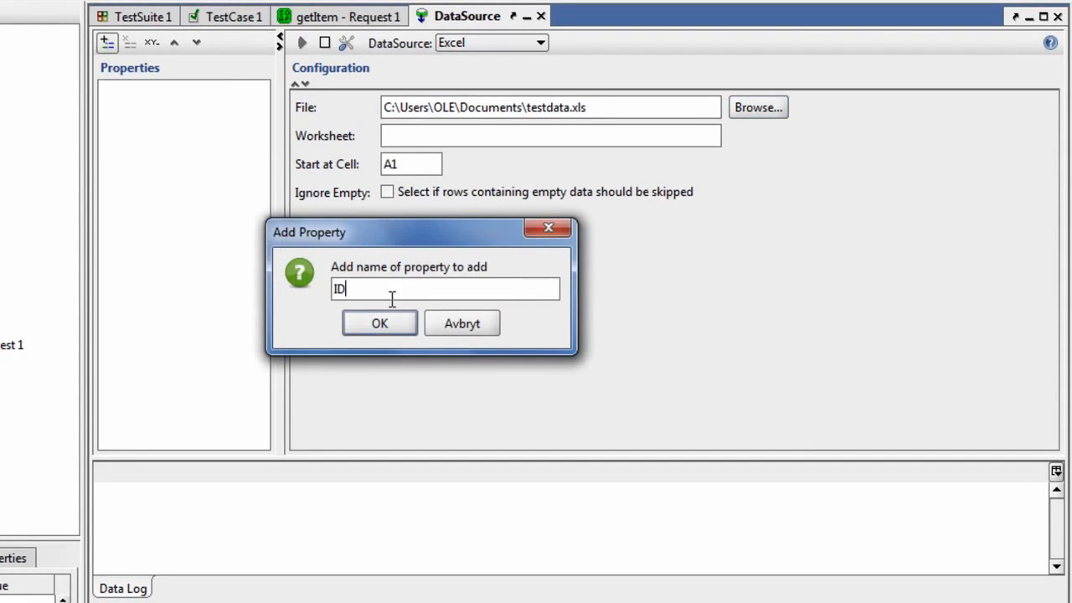
pyautogui.press('Return')
pyautogui.click(106, 44)
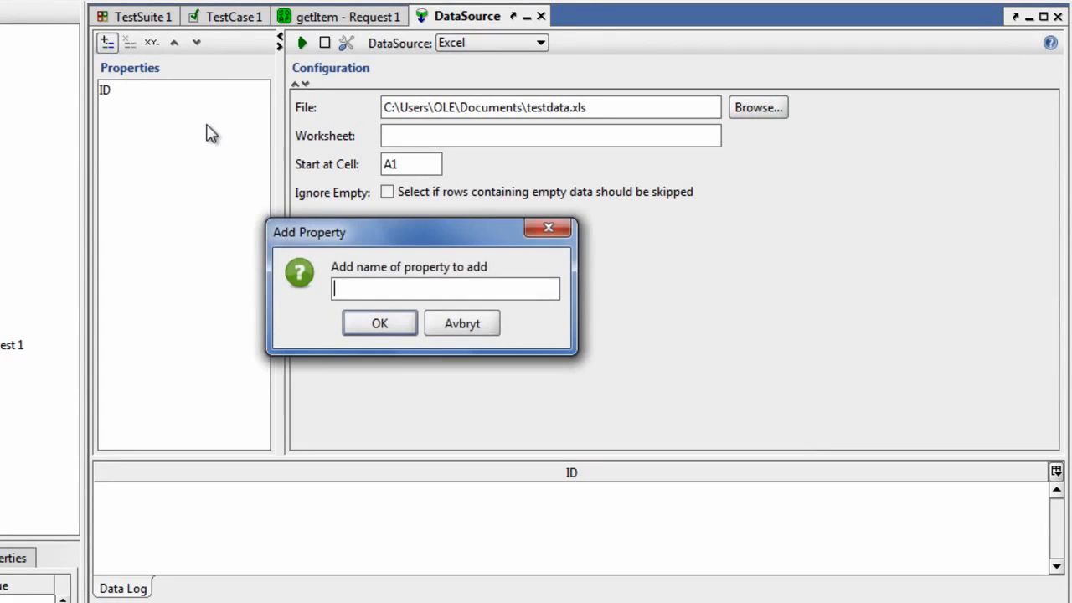
pyautogui.press('Return')
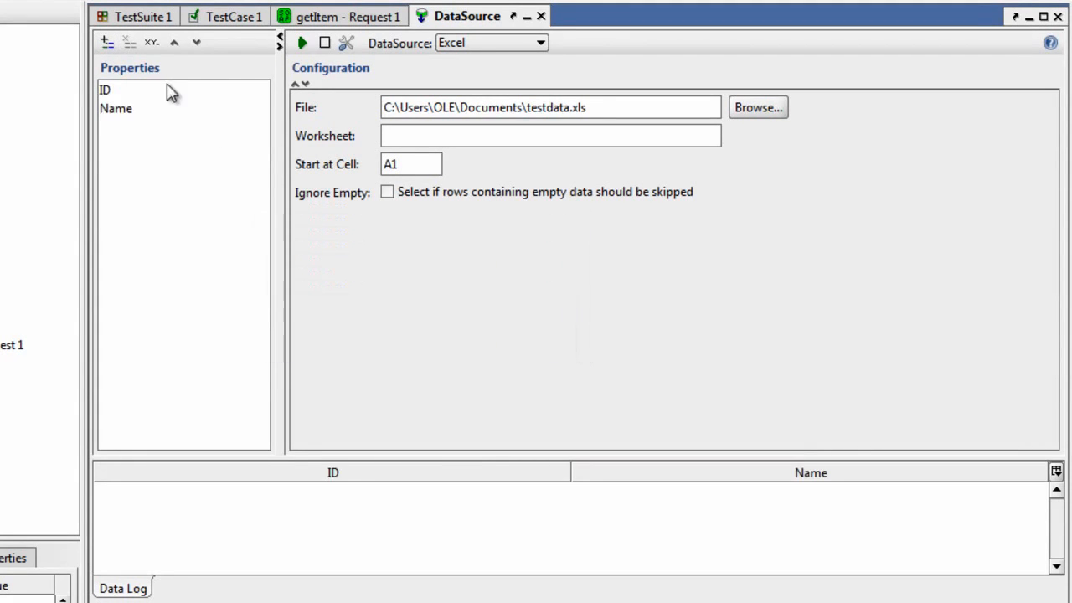
pyautogui.click(107, 44)
pyautogui.write('Cost')
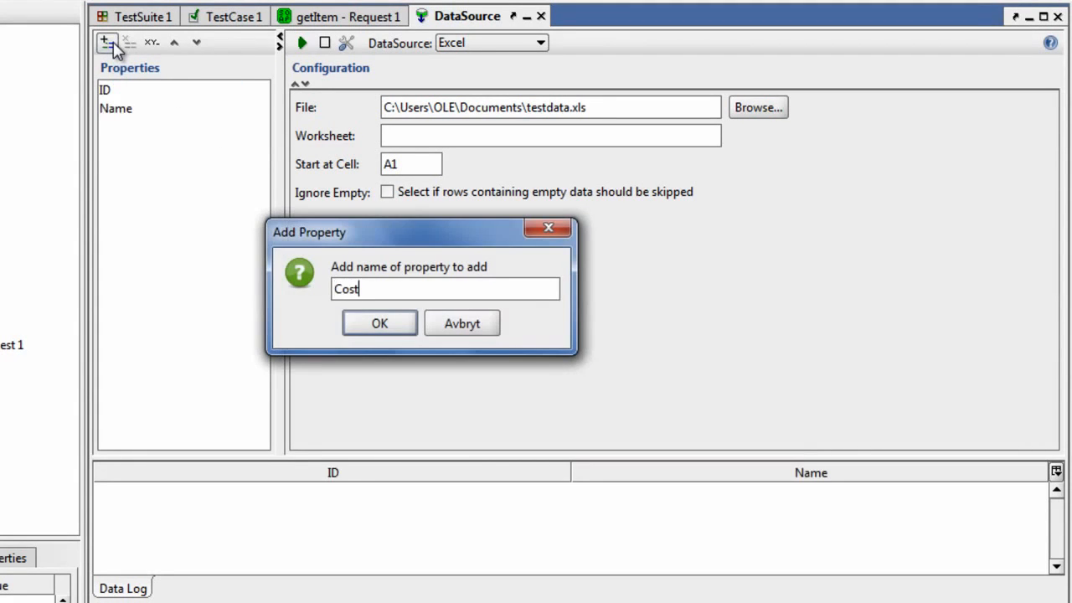
pyautogui.click(380, 323)
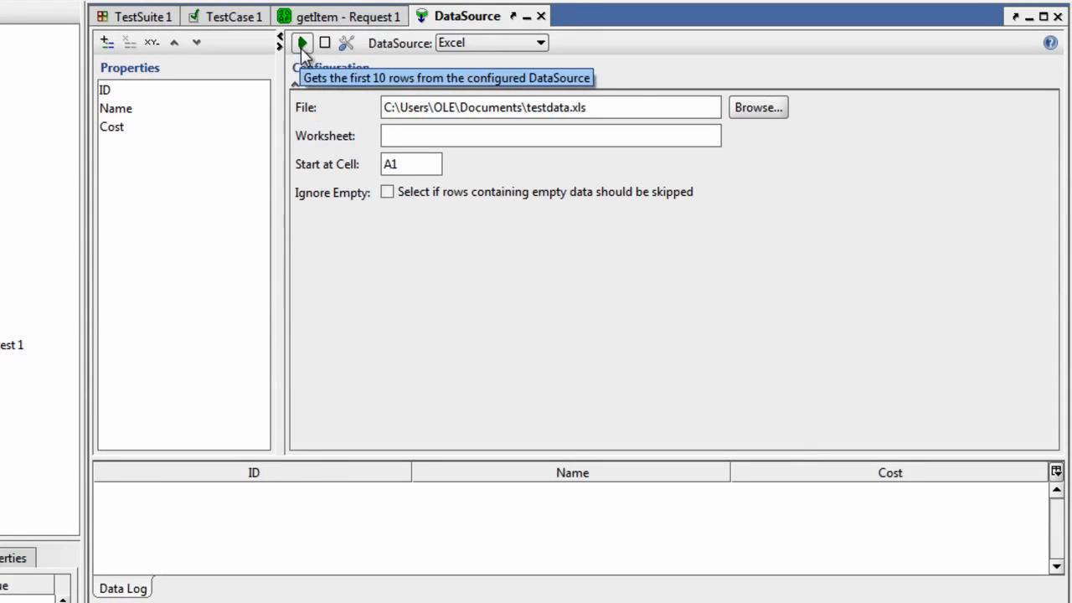
# - Test the Excel data source and enlarge the data log to show all fetched rows
pyautogui.click(301, 48)
pyautogui.click(394, 332)
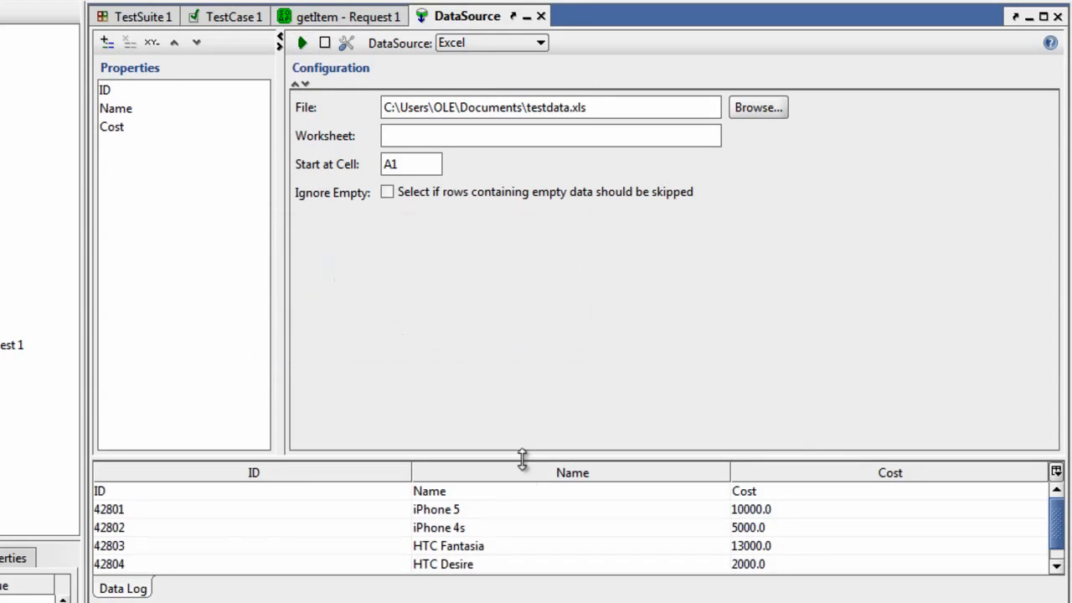
pyautogui.moveTo(521, 459); pyautogui.dragTo(522, 378)
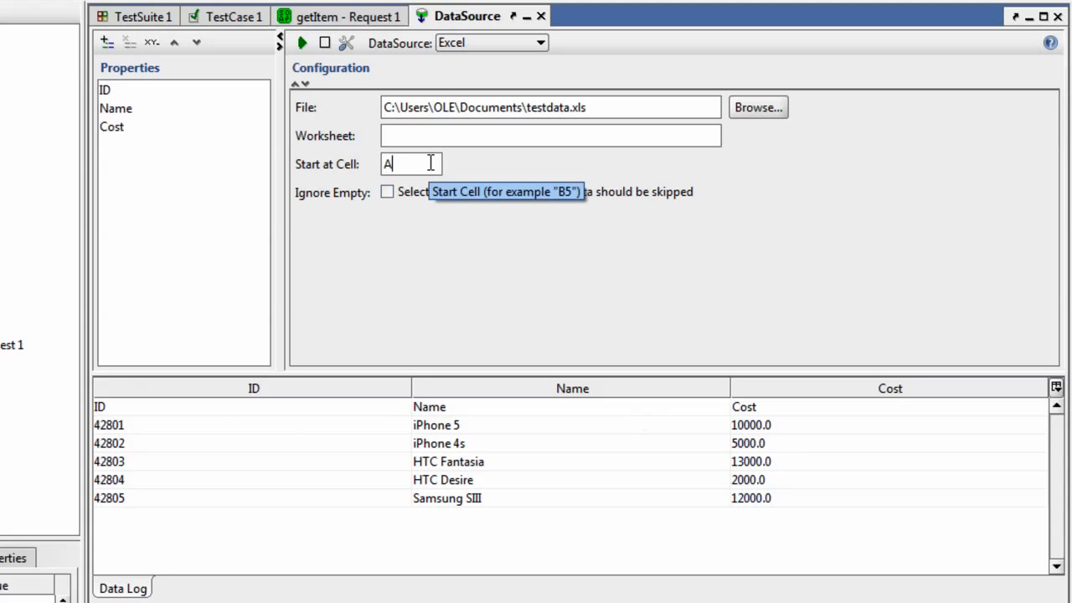
# - Set the data source's start cell to A2 and fetch up to 10 rows again
pyautogui.click(301, 43)
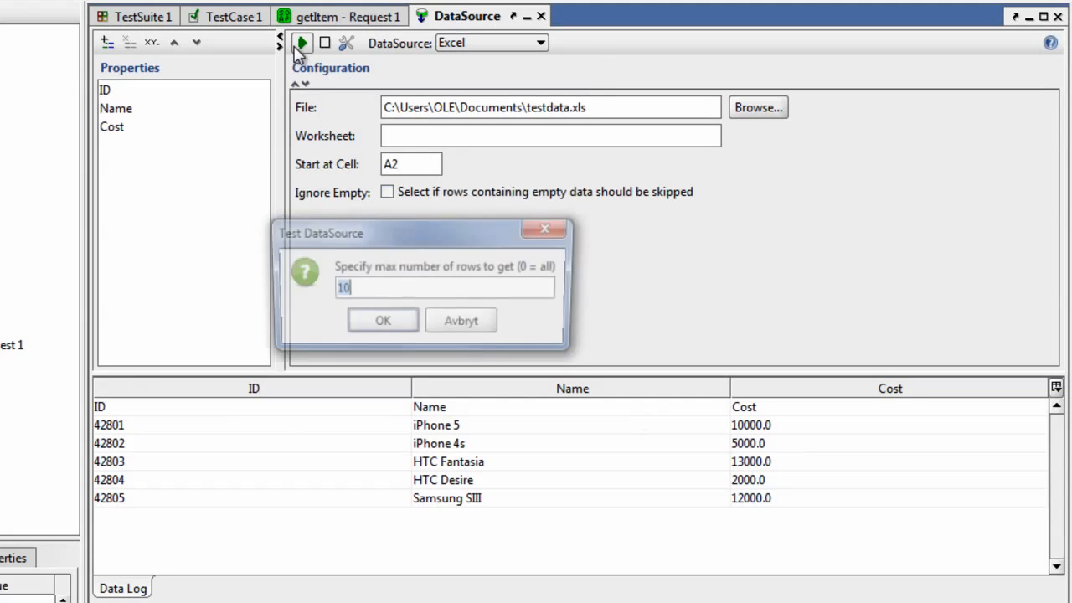
pyautogui.click(405, 332)
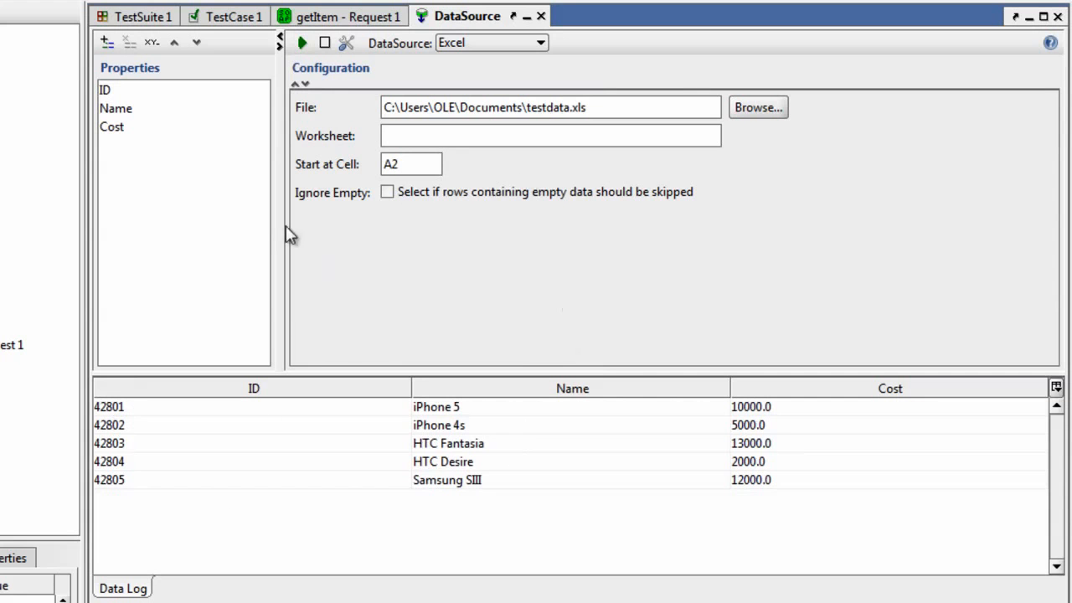
# - Close the DataSource editor and fill the getItem request's id from the DataSource step's ID property
pyautogui.click(541, 16)
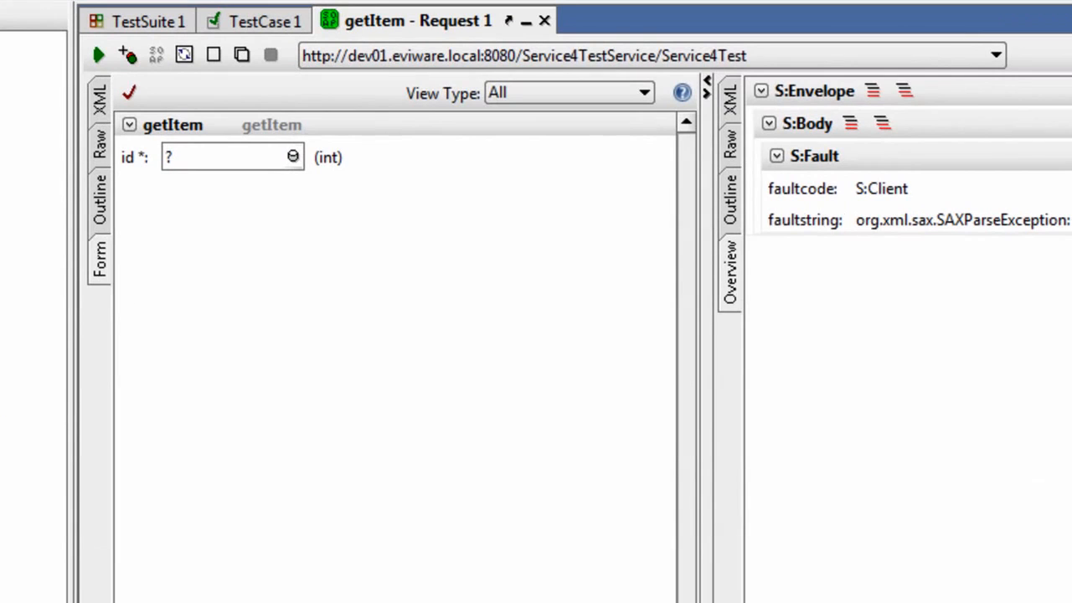
pyautogui.rightClick(203, 157)
pyautogui.moveTo(231, 216)
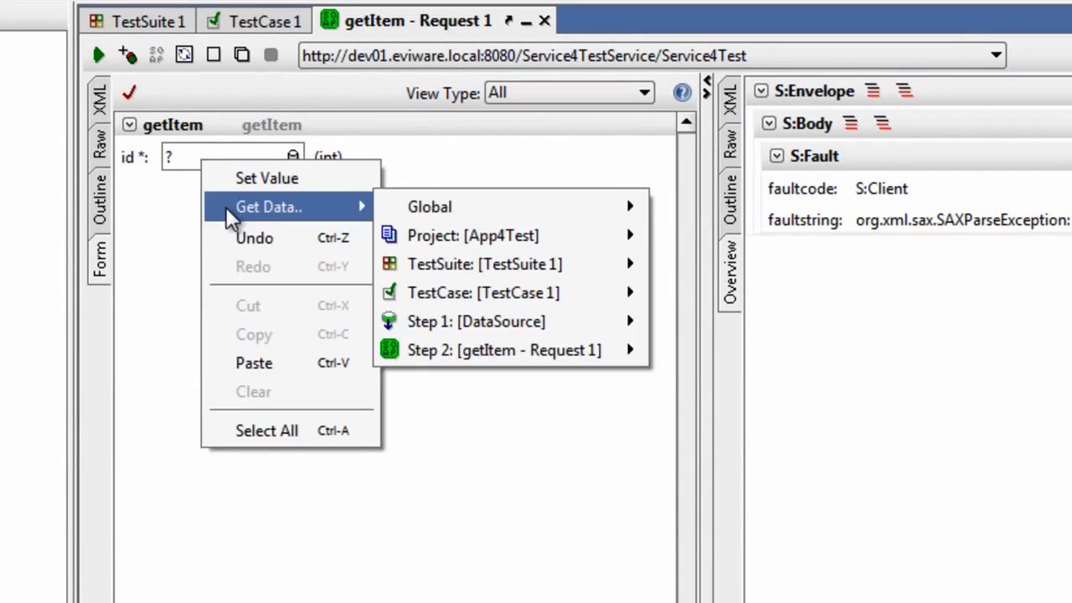
pyautogui.moveTo(465, 323)
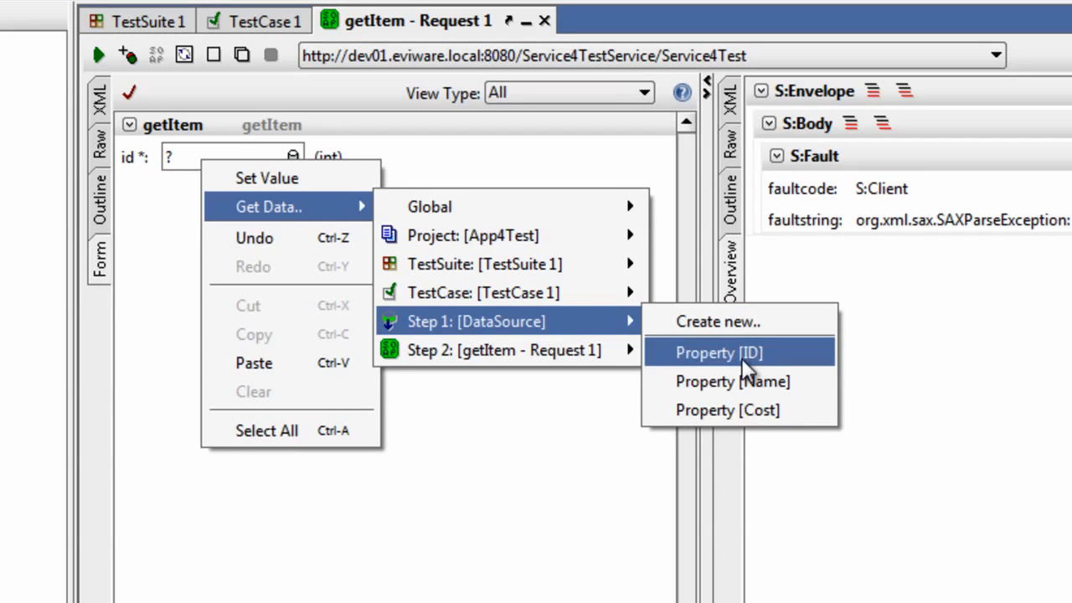
pyautogui.click(745, 356)
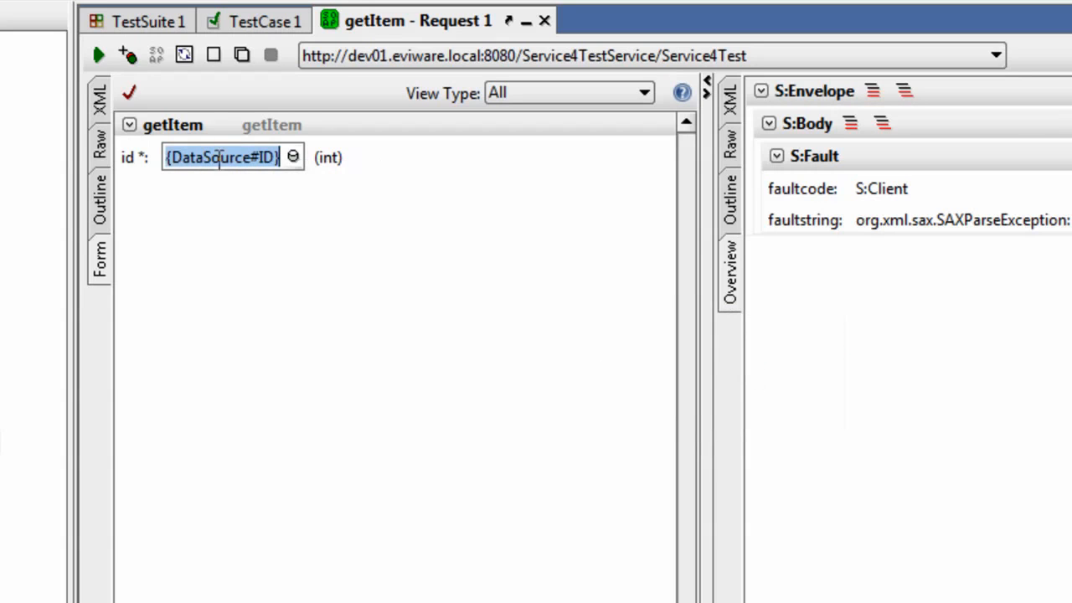
# - Review the getItem request's XML source and submit the request with the id taken from the data source
pyautogui.click(105, 104)
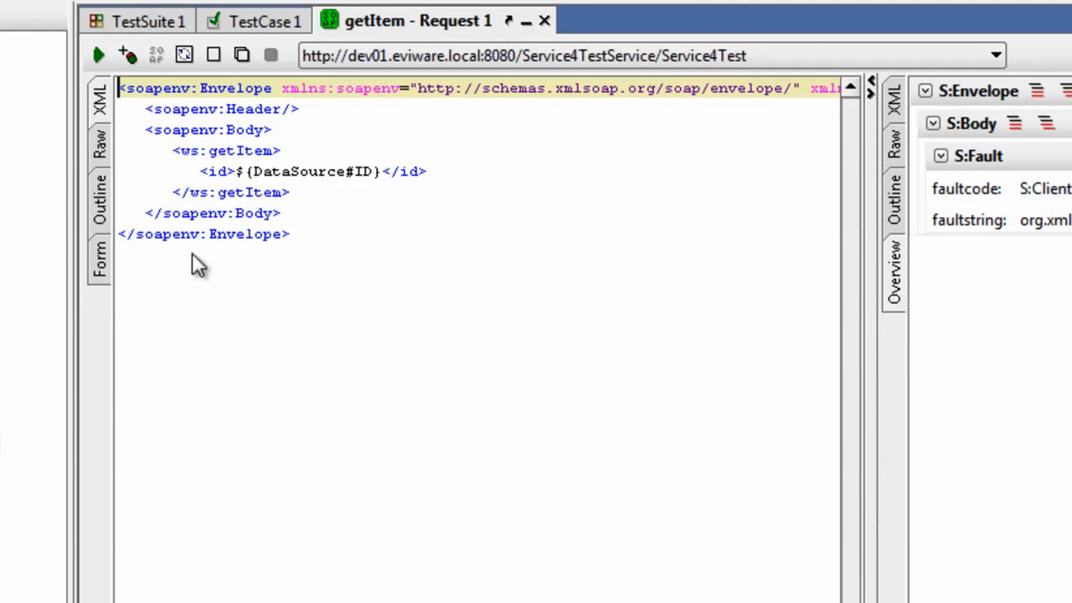
pyautogui.click(95, 262)
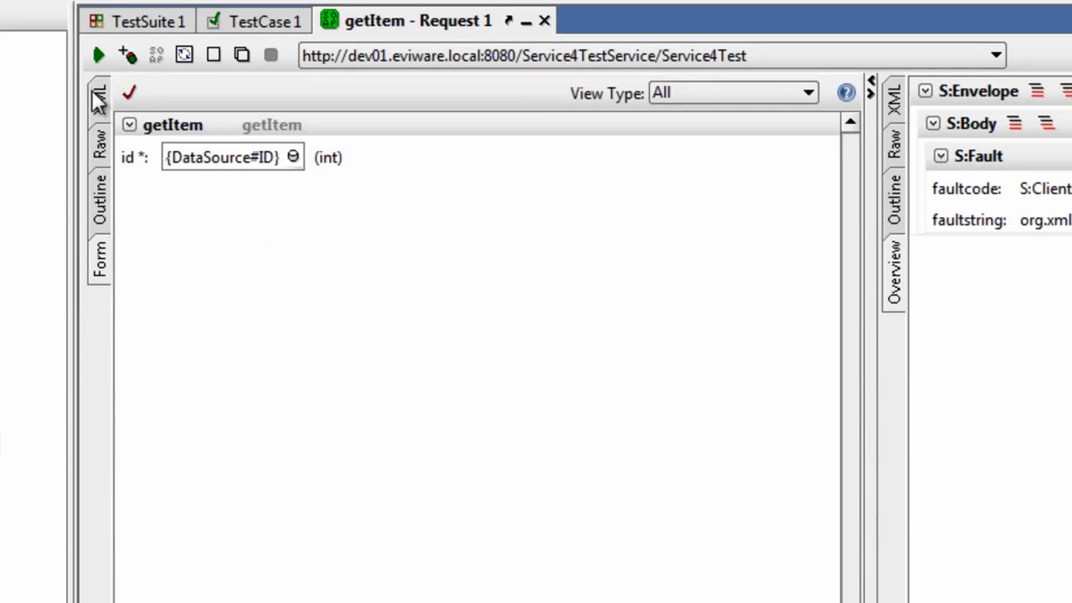
pyautogui.click(95, 53)
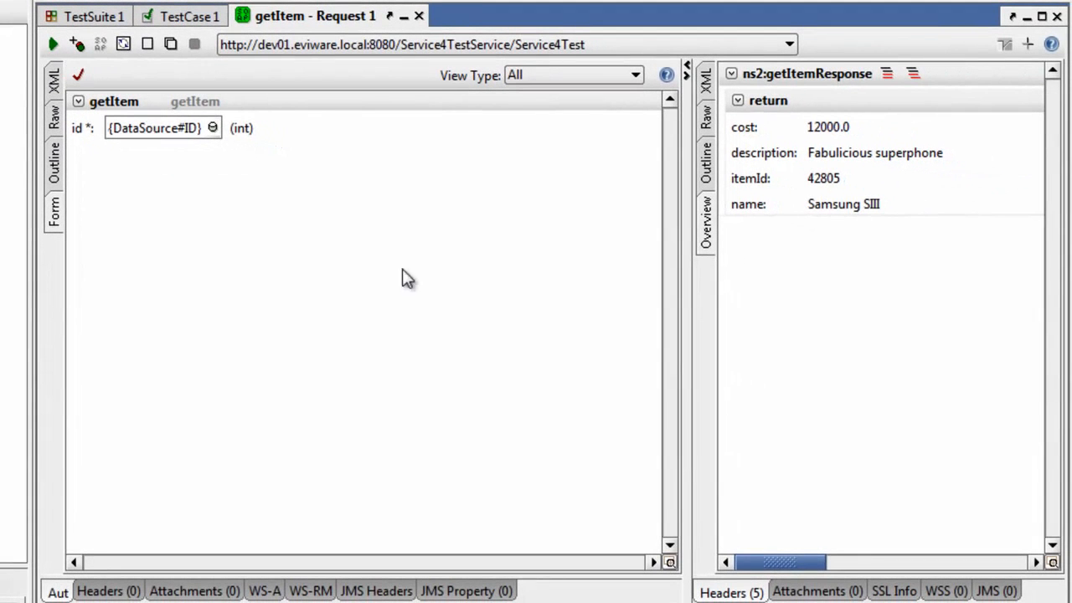
# - Show the getItem response as an outline in a wider pane and add a content assertion for the cost element
pyautogui.moveTo(688, 317); pyautogui.dragTo(604, 318)
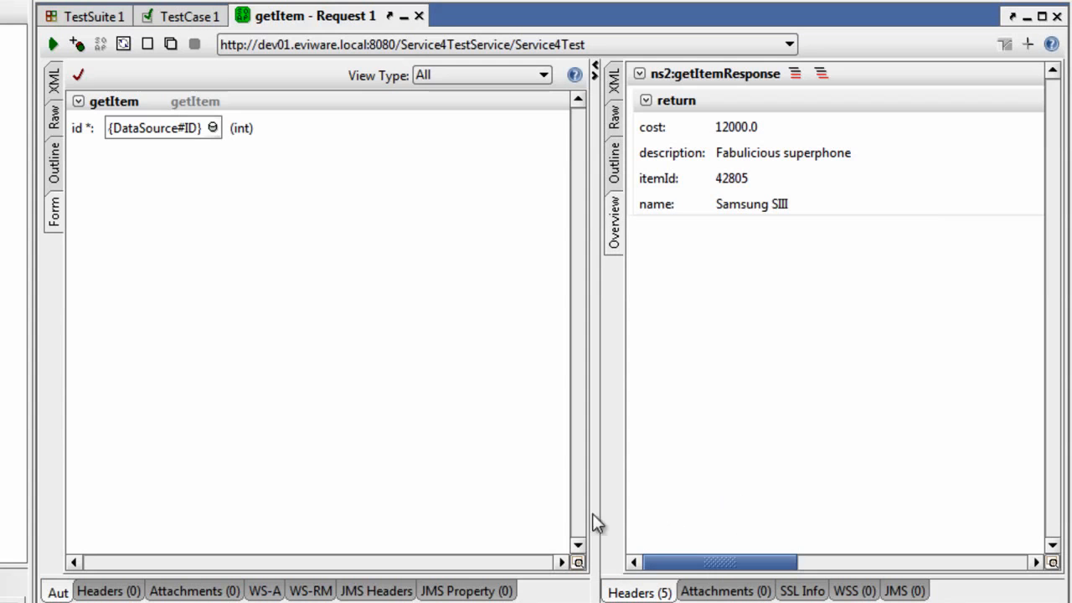
pyautogui.click(614, 167)
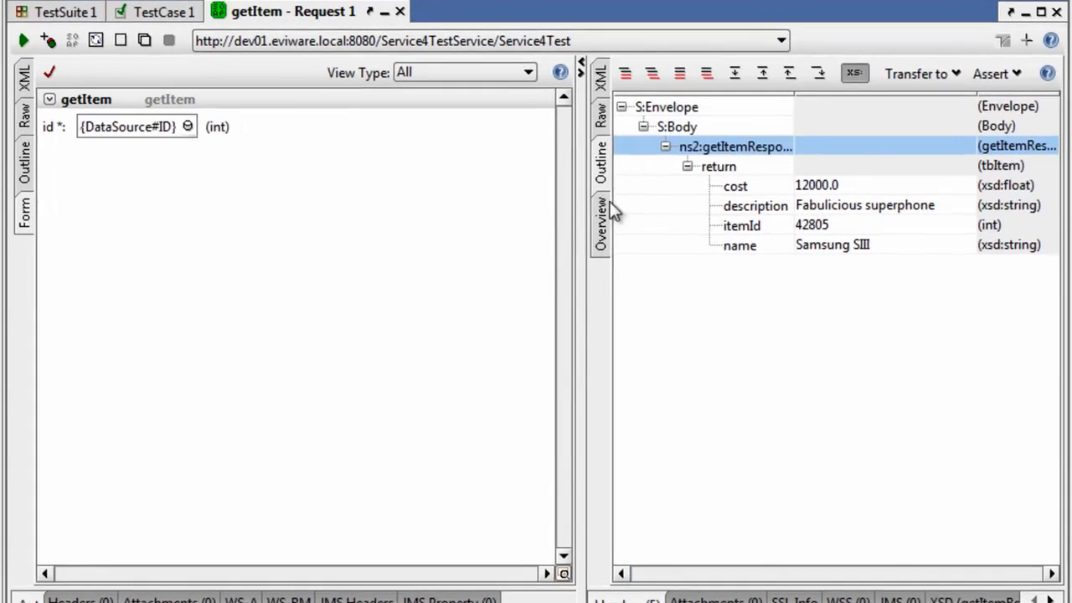
pyautogui.moveTo(580, 379); pyautogui.dragTo(499, 388)
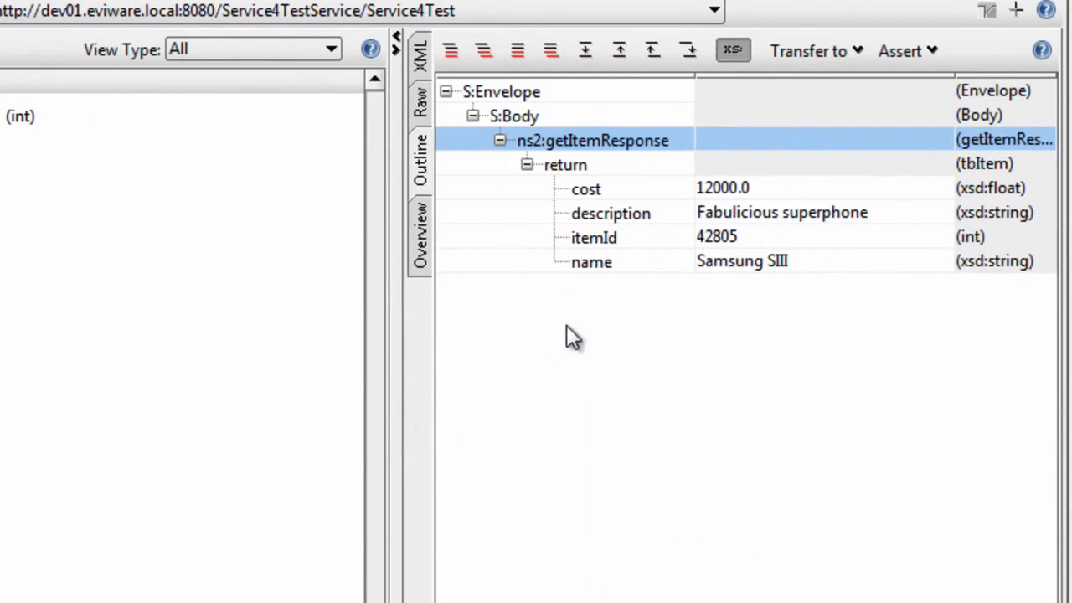
pyautogui.rightClick(722, 189)
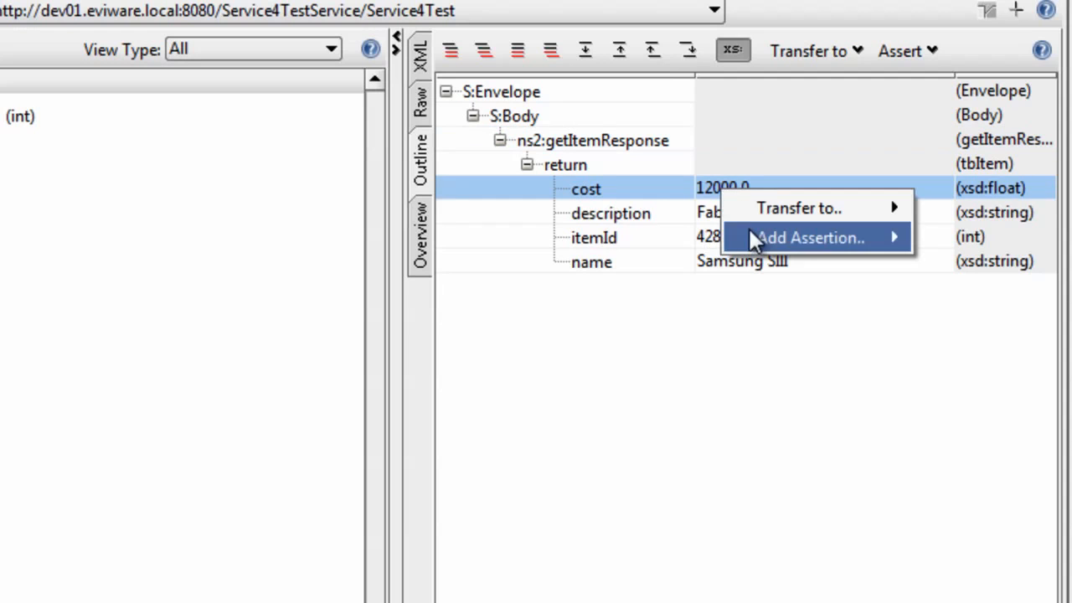
pyautogui.moveTo(750, 229)
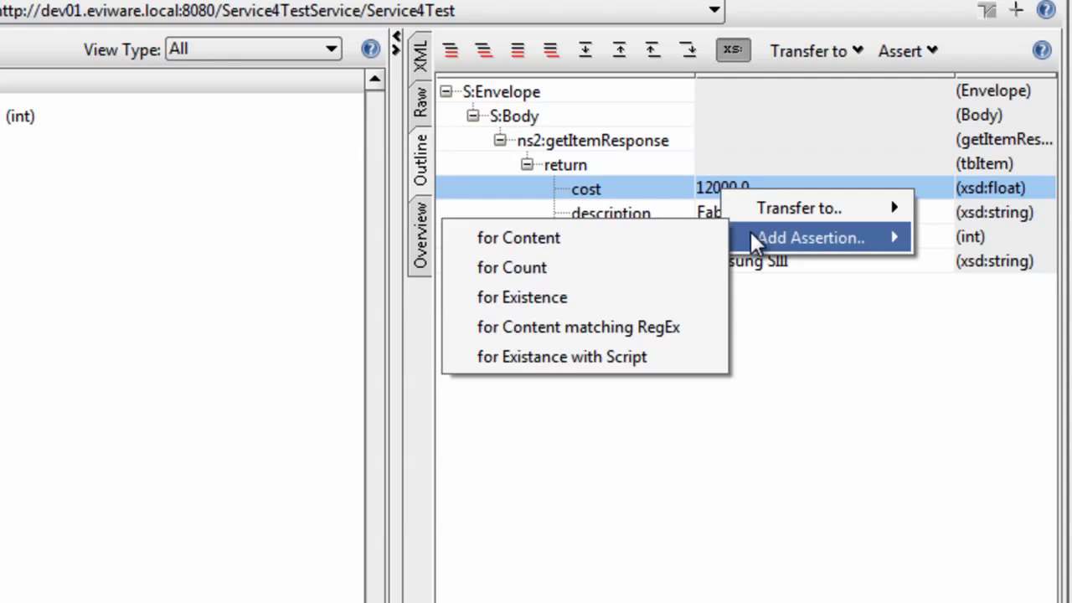
pyautogui.click(662, 234)
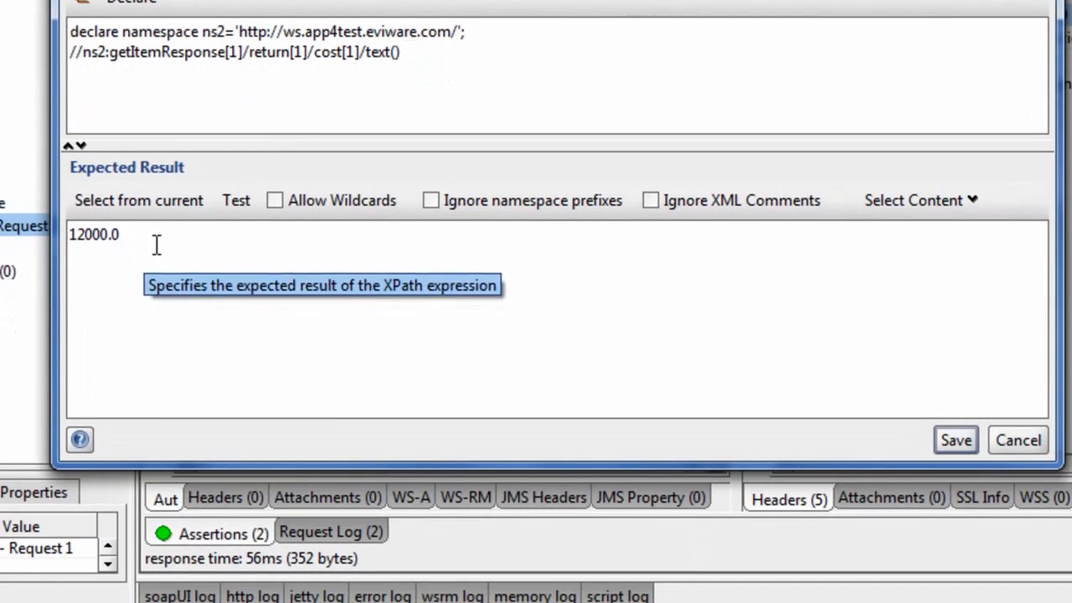
# - Replace the cost assertion's expected result with the DataSource step's Cost property and save the assertion
pyautogui.rightClick(174, 386)
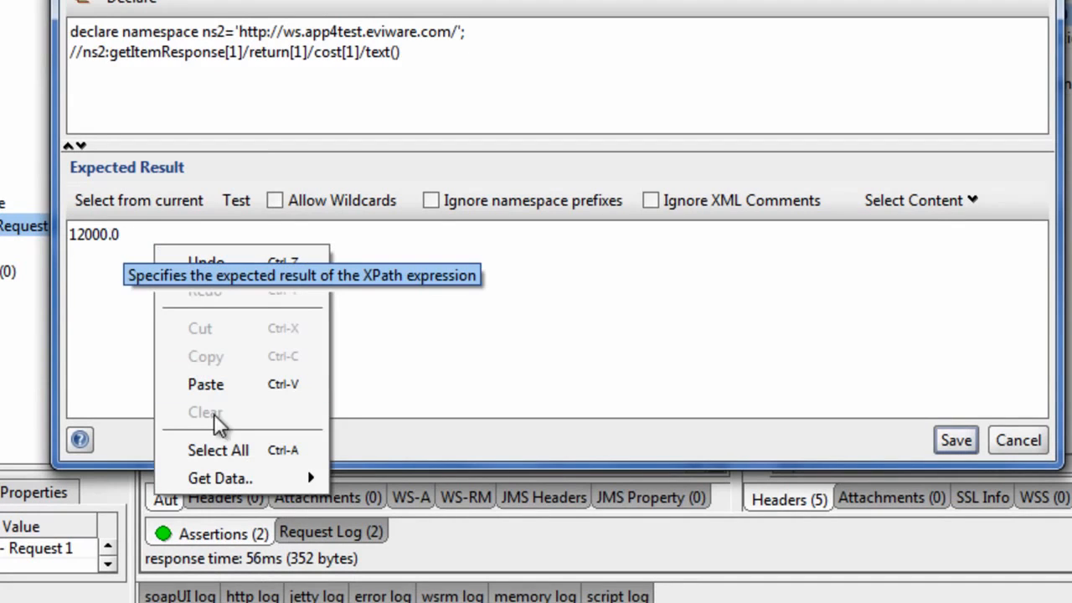
pyautogui.moveTo(236, 476)
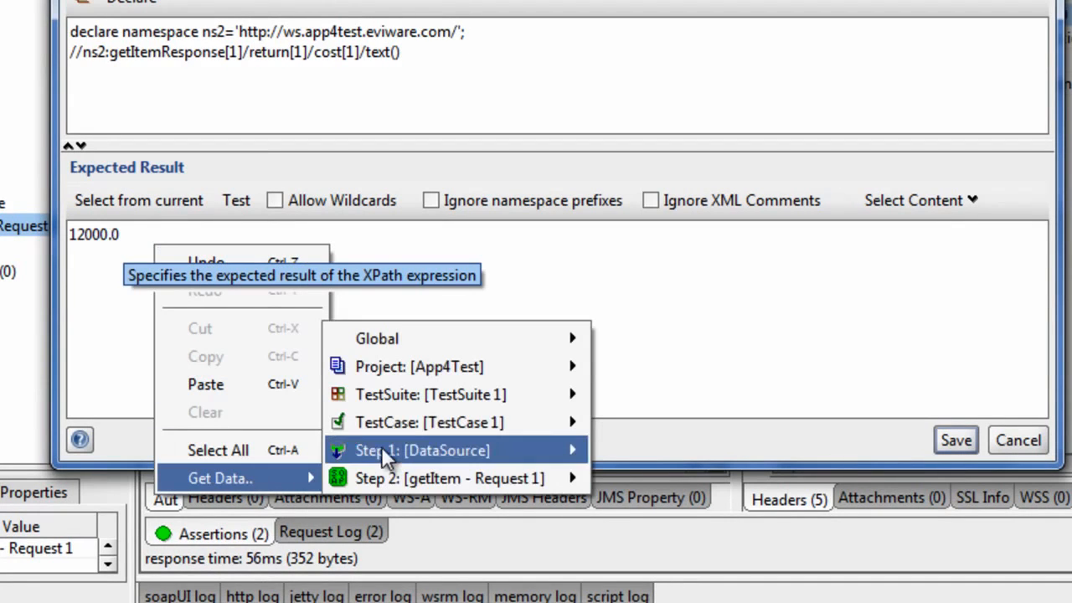
pyautogui.moveTo(383, 456)
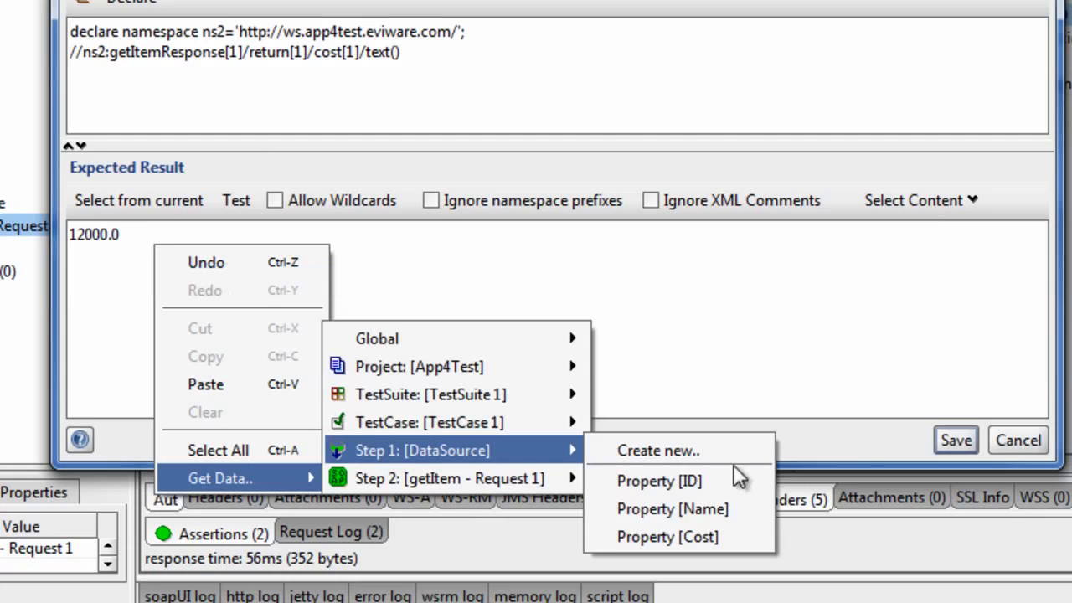
pyautogui.click(728, 537)
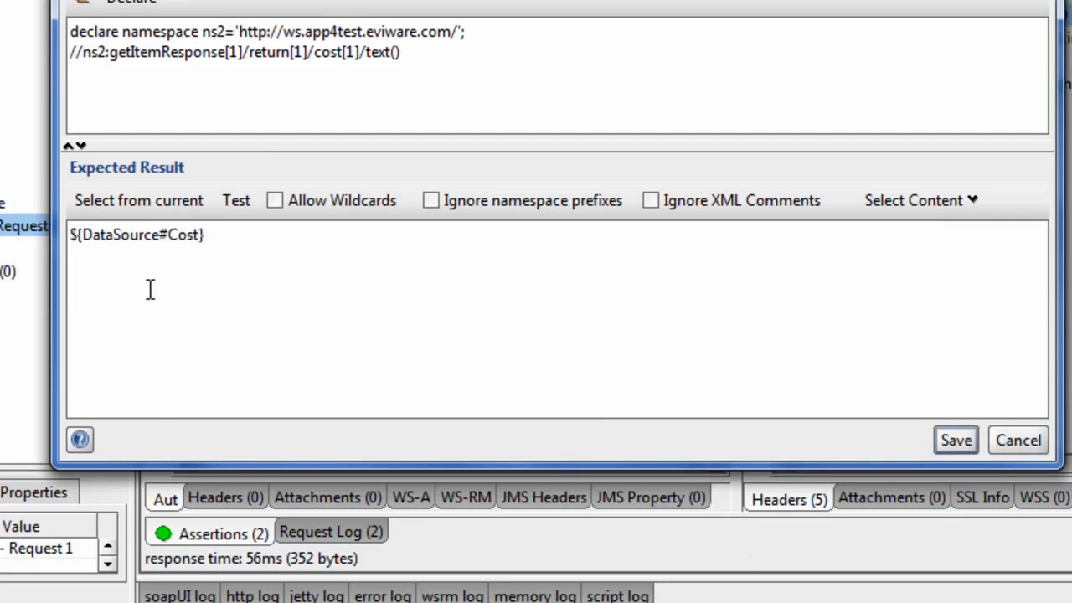
pyautogui.click(961, 440)
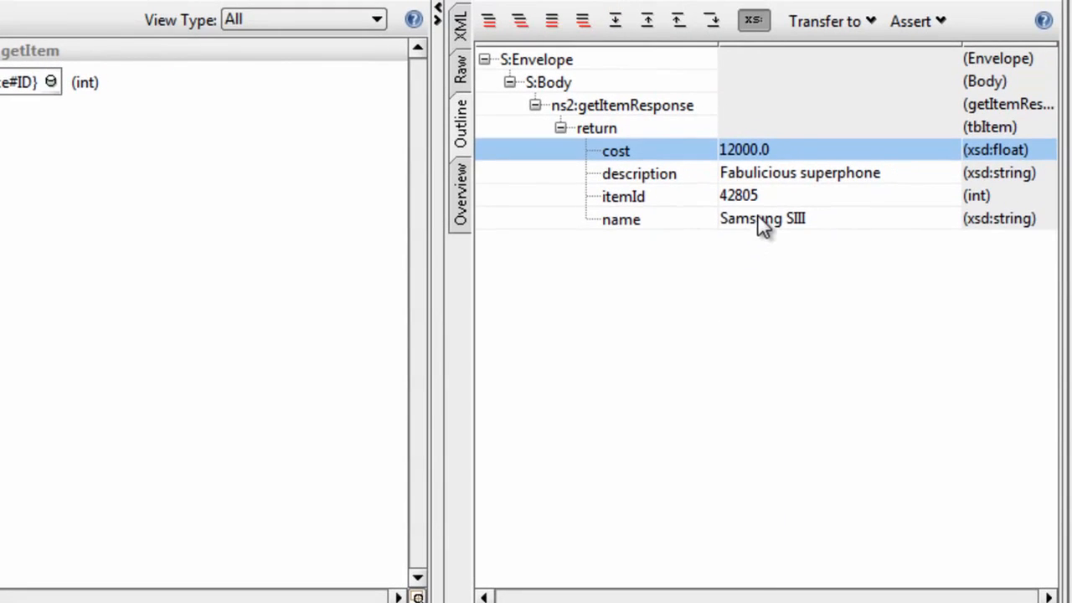
# - Add a content assertion for the response's name element, with the DataSource step's Name property as expected result
pyautogui.rightClick(871, 171)
pyautogui.moveTo(787, 256)
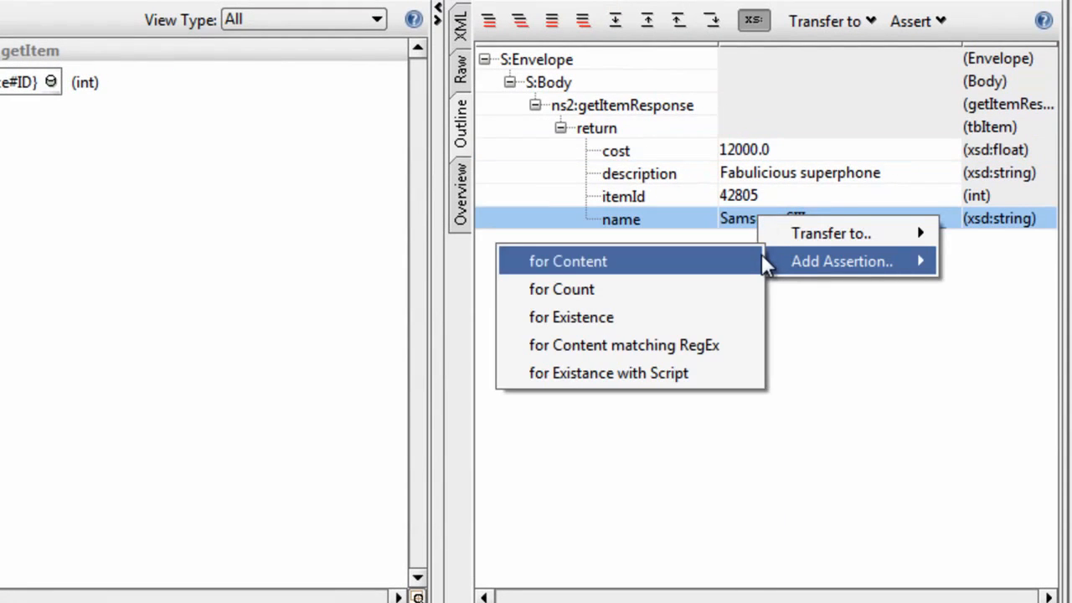
pyautogui.click(716, 261)
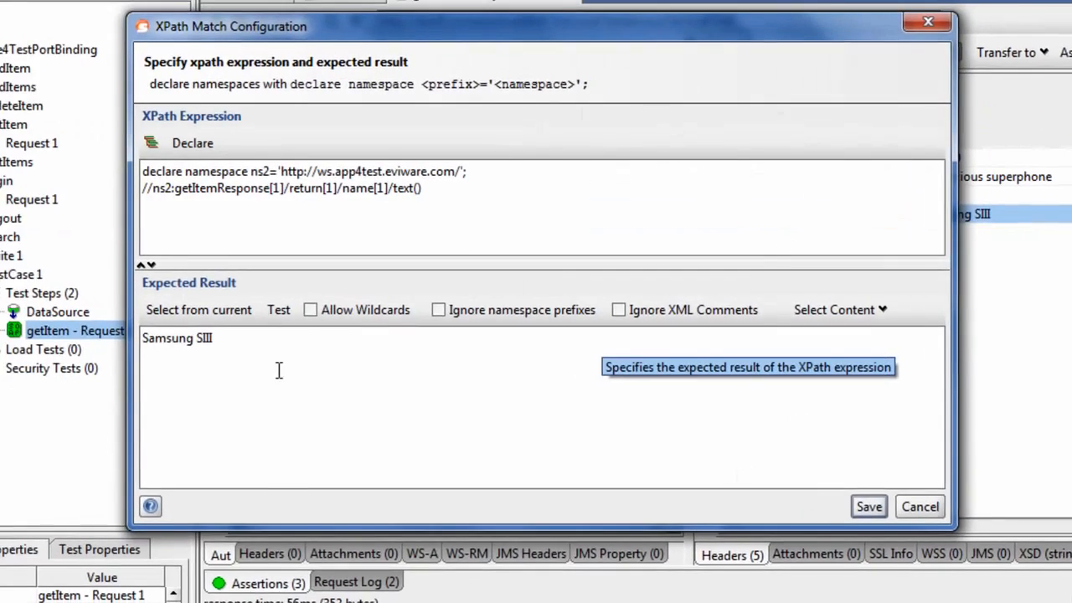
pyautogui.rightClick(331, 341)
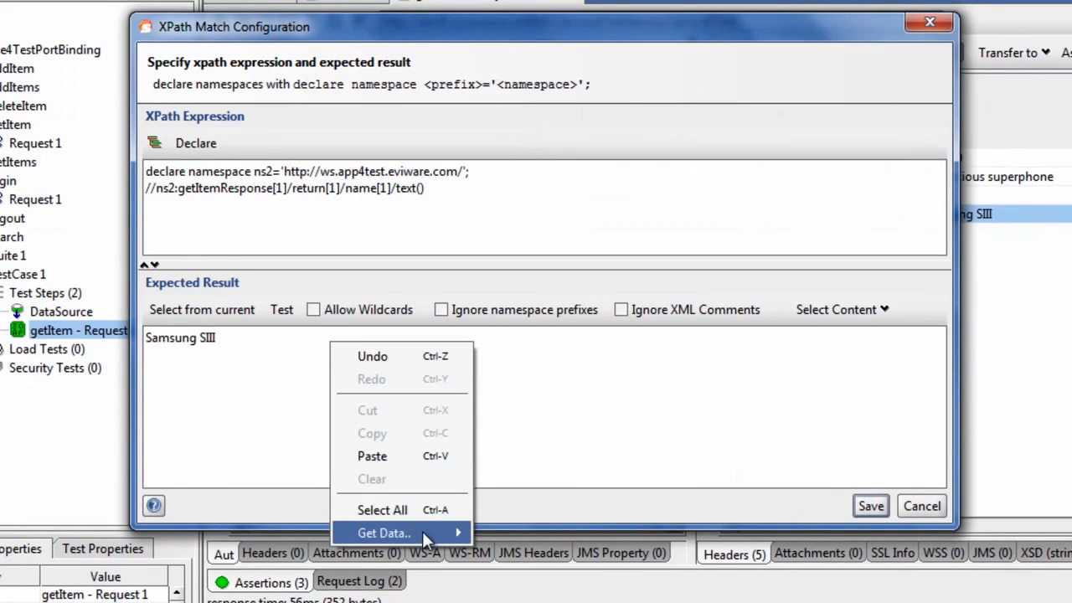
pyautogui.moveTo(422, 532)
pyautogui.moveTo(514, 515)
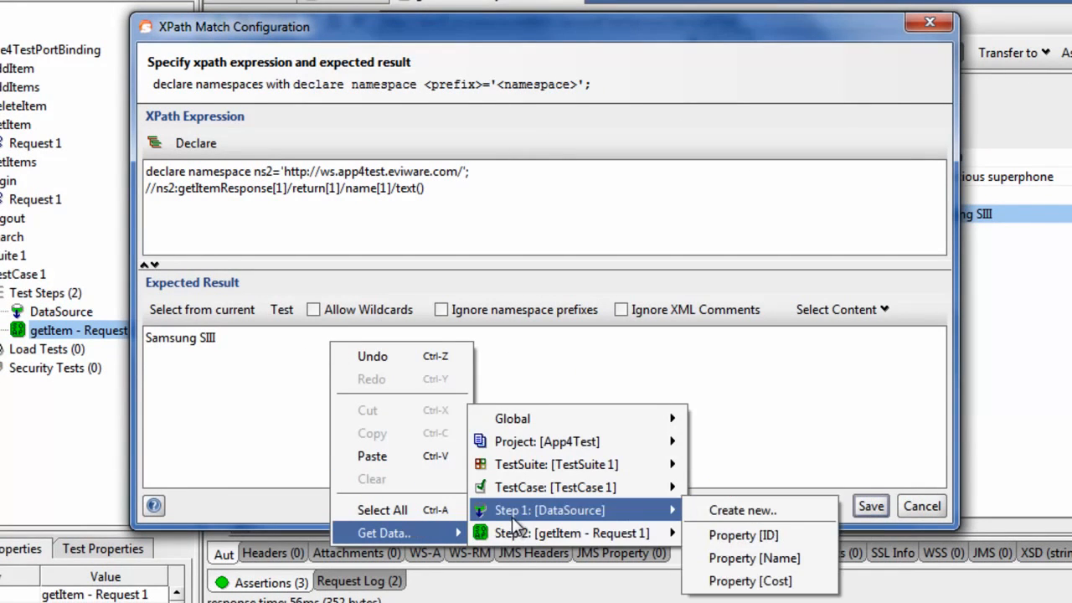
pyautogui.click(788, 559)
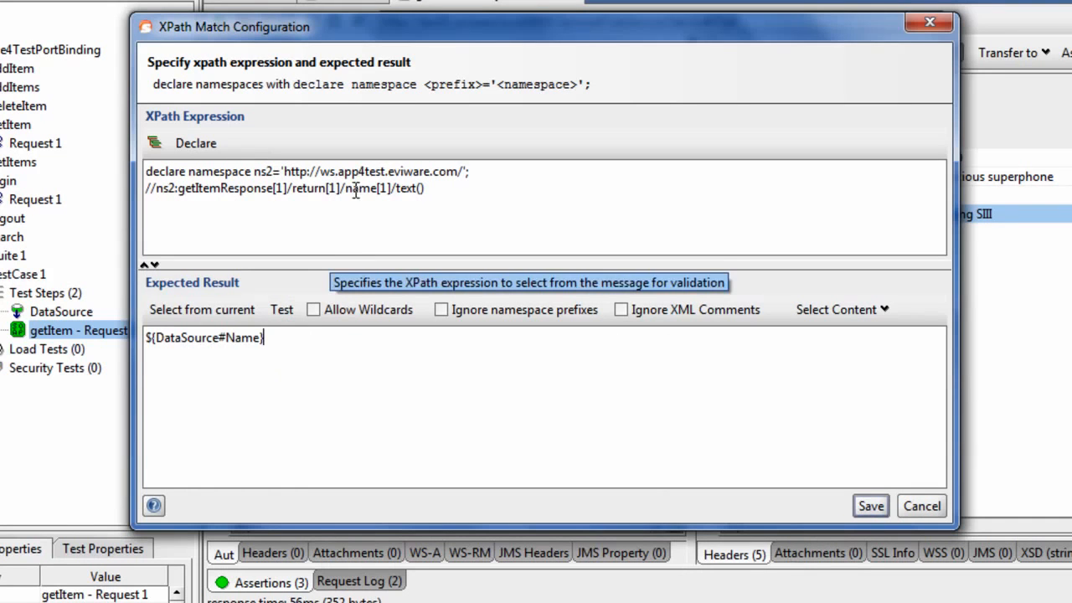
pyautogui.click(868, 506)
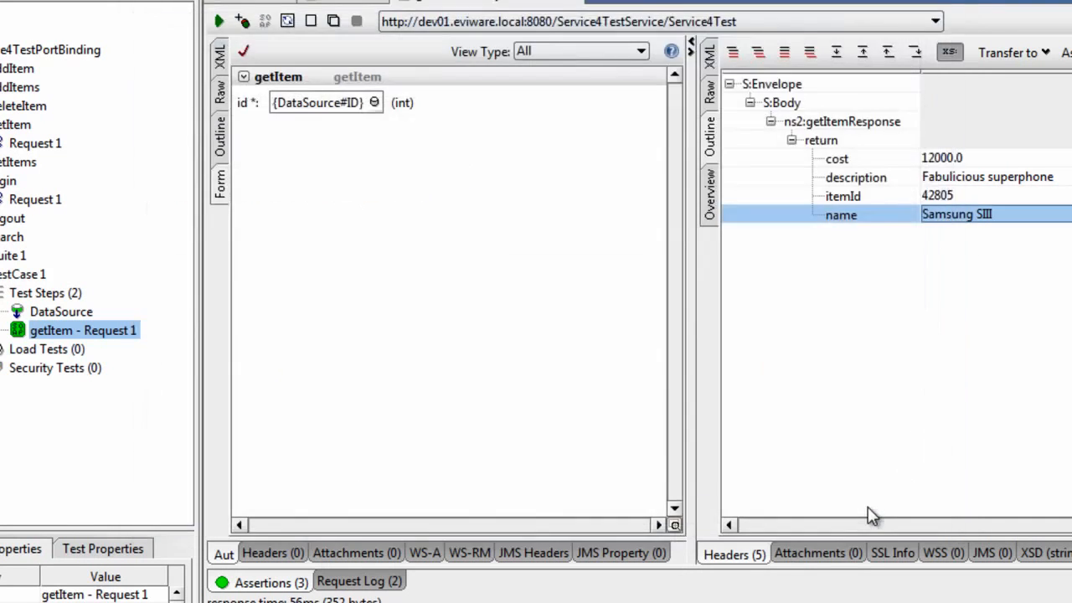
# - Review the getItem request's assertions, resubmit the request and check the assertion results again
pyautogui.click(271, 584)
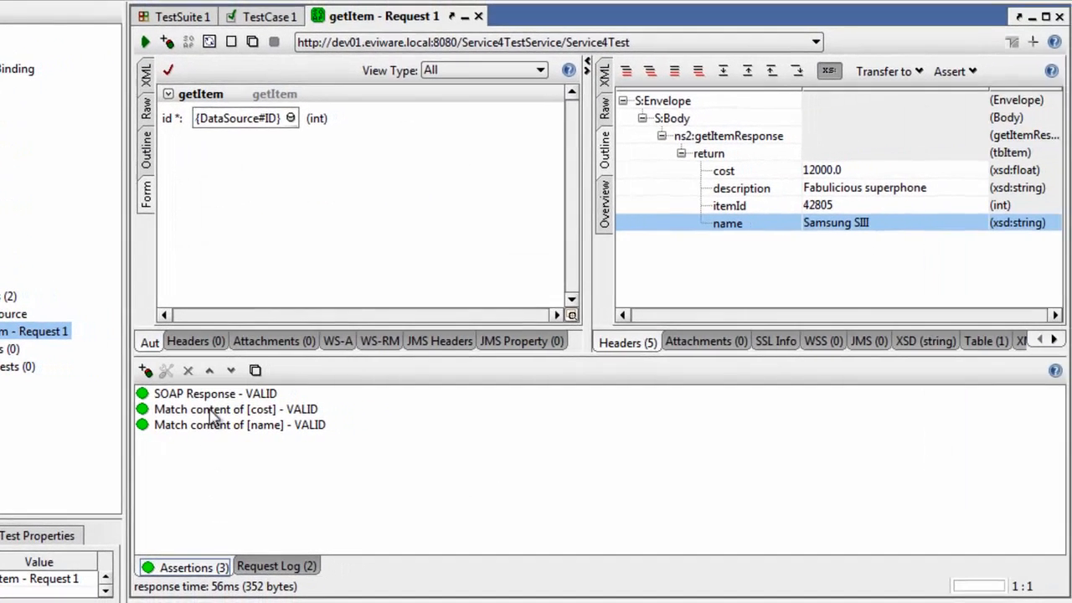
pyautogui.click(144, 42)
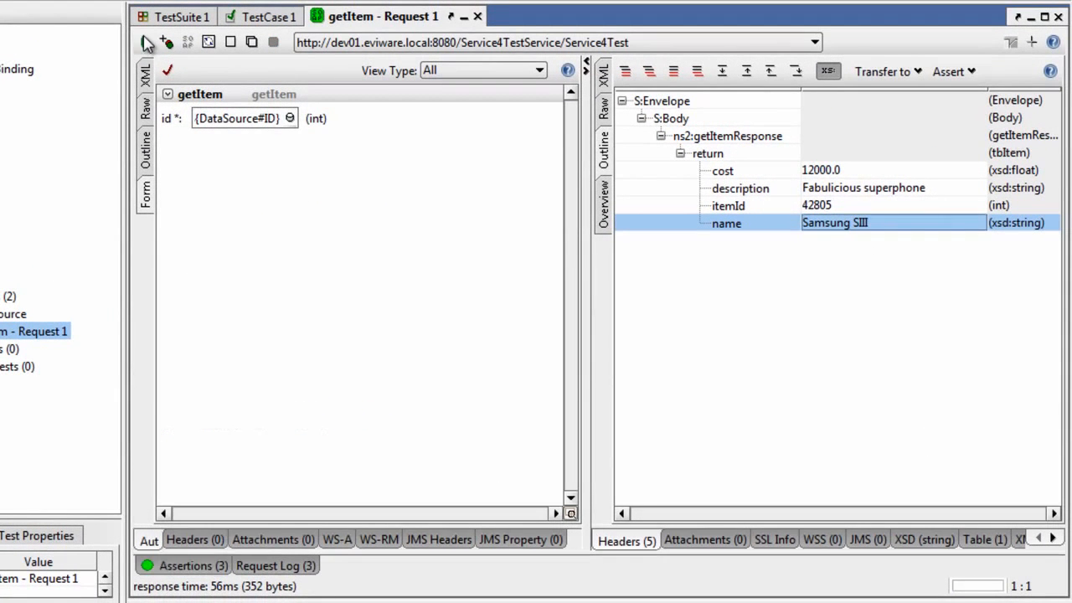
pyautogui.click(189, 566)
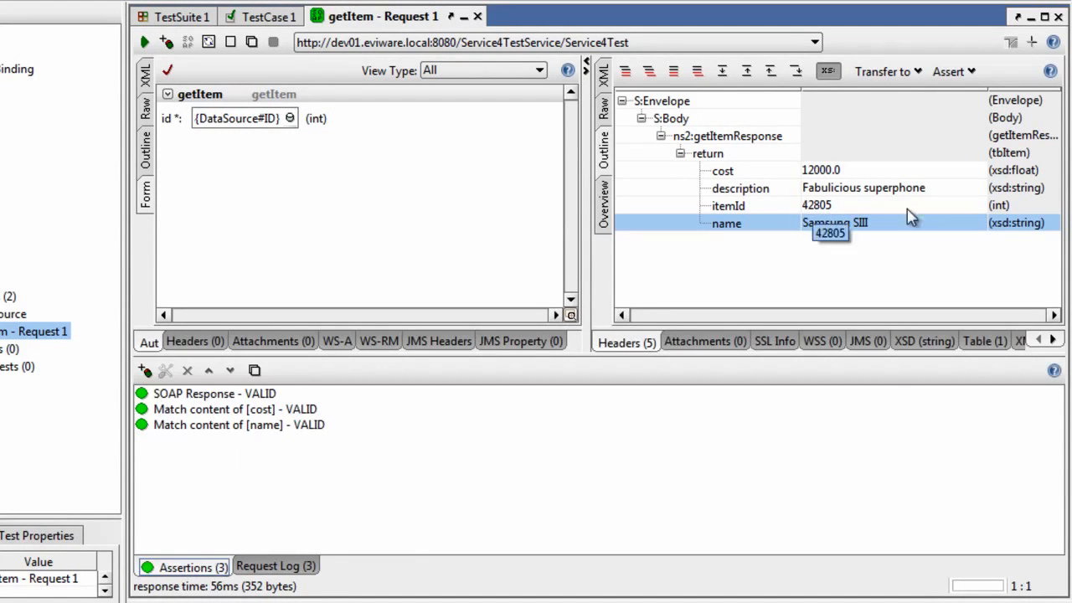
pyautogui.click(152, 569)
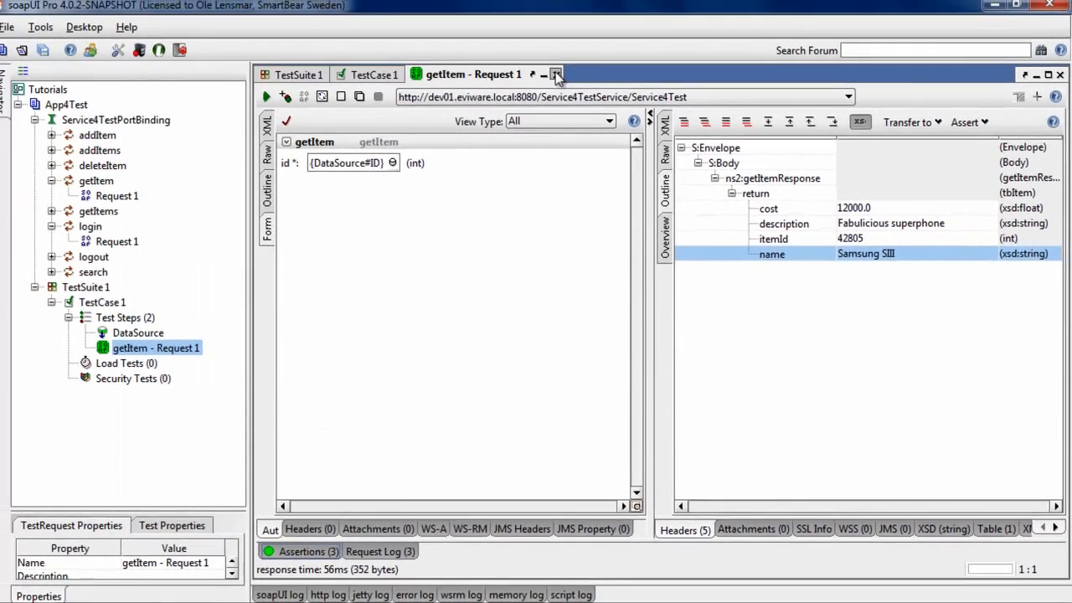
# - Close the getItem request editor, run TestCase 1 and enlarge the test case log
pyautogui.click(556, 74)
pyautogui.click(339, 216)
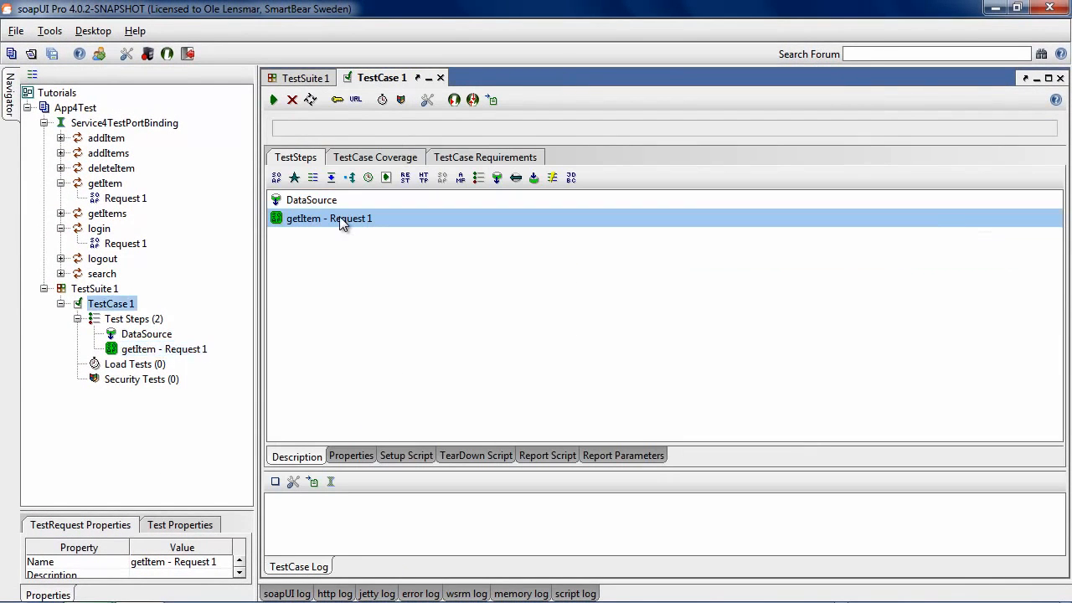
pyautogui.click(273, 100)
pyautogui.moveTo(624, 469); pyautogui.dragTo(624, 332)
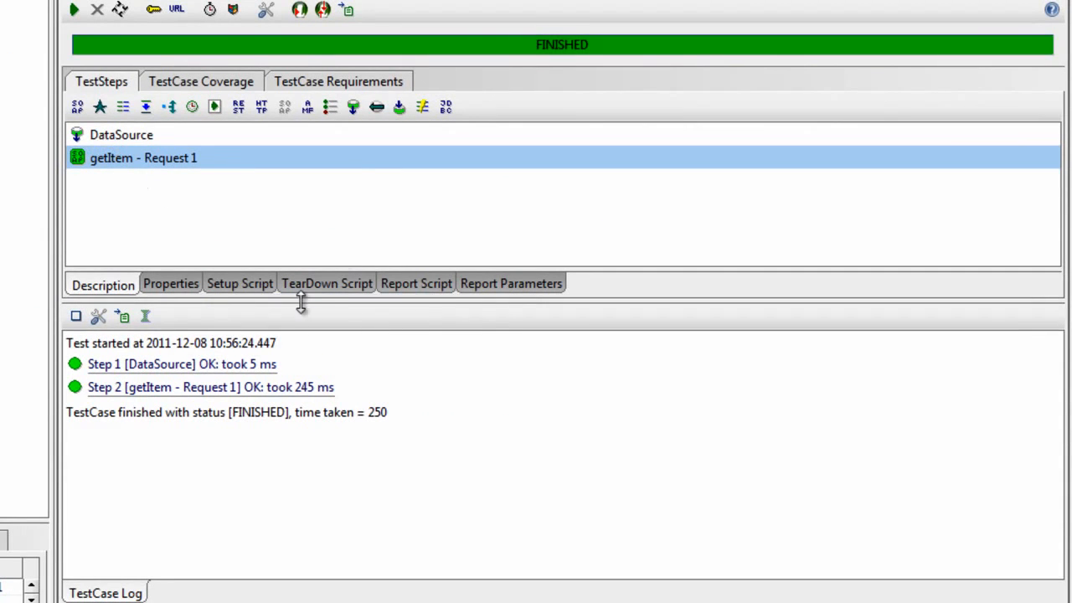
pyautogui.moveTo(300, 304); pyautogui.dragTo(299, 343)
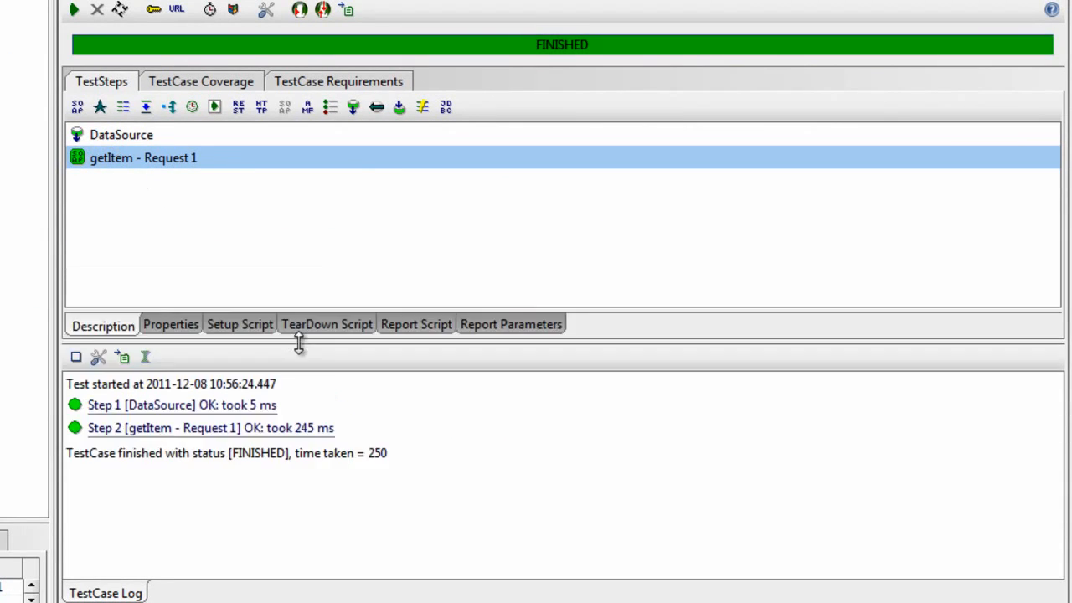
# - Insert a test step named DataSource Loop and move it below the getItem request step
pyautogui.click(372, 114)
pyautogui.click(355, 303)
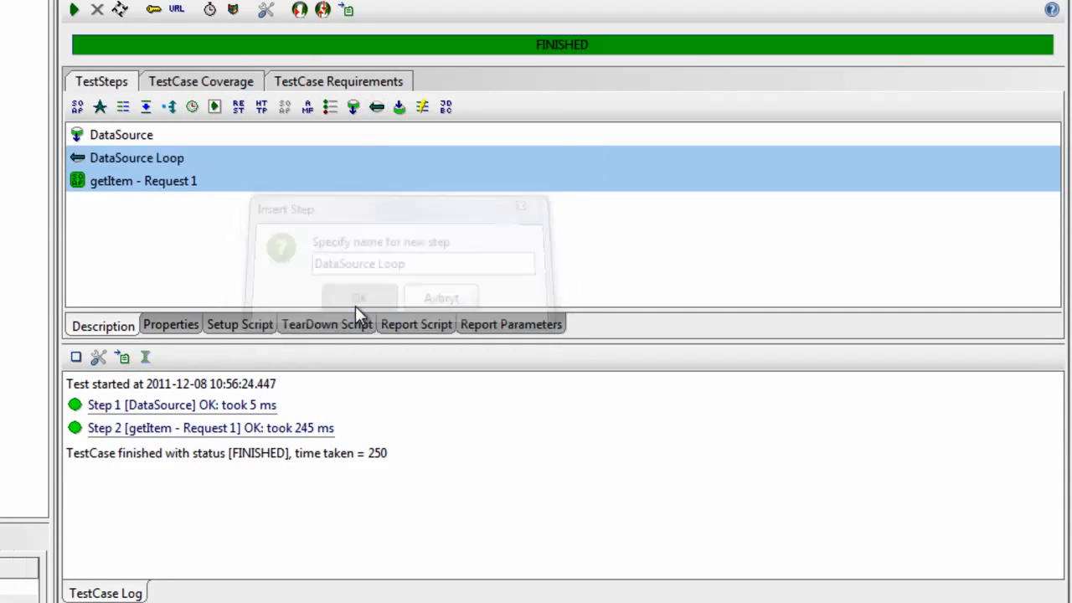
pyautogui.click(192, 162)
pyautogui.moveTo(208, 168); pyautogui.dragTo(212, 201)
# - Configure the DataSource Loop to use the DataSource step with getItem - Request 1 as its target step
pyautogui.doubleClick(192, 192)
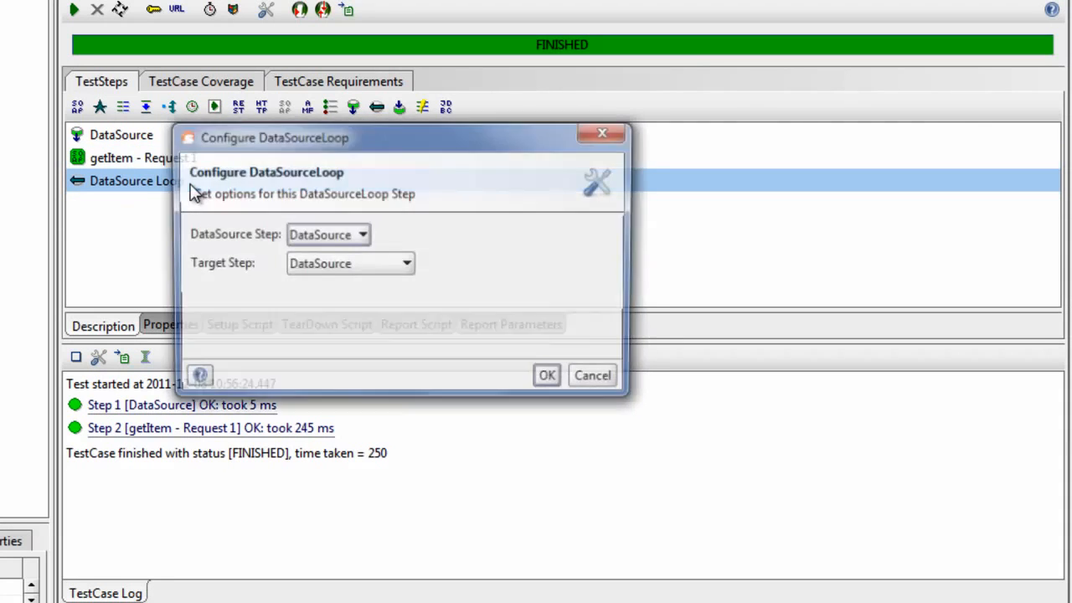
pyautogui.moveTo(296, 141); pyautogui.dragTo(364, 174)
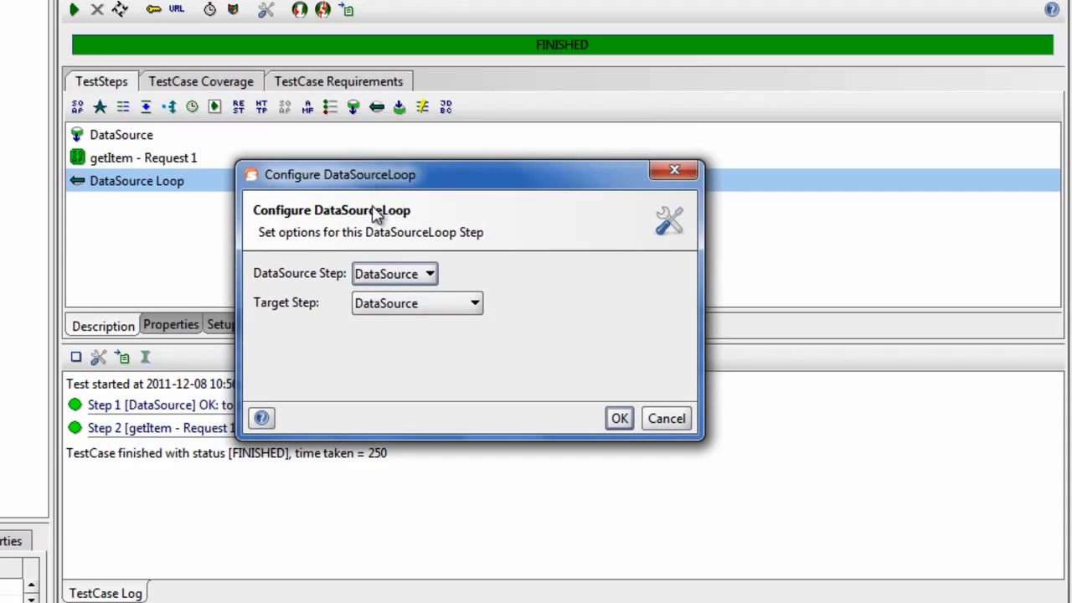
pyautogui.click(388, 305)
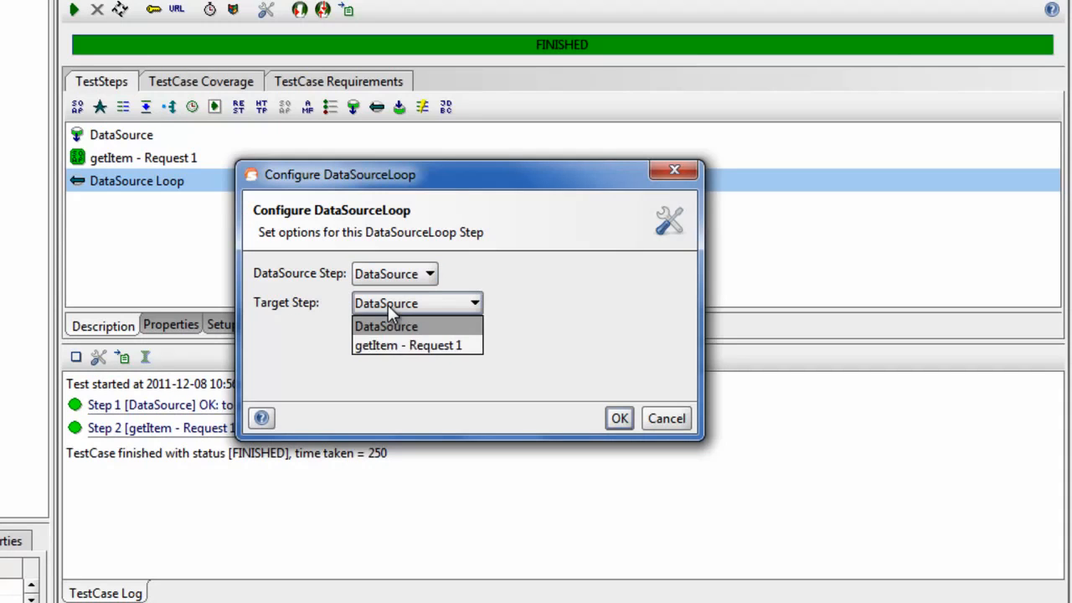
pyautogui.click(402, 347)
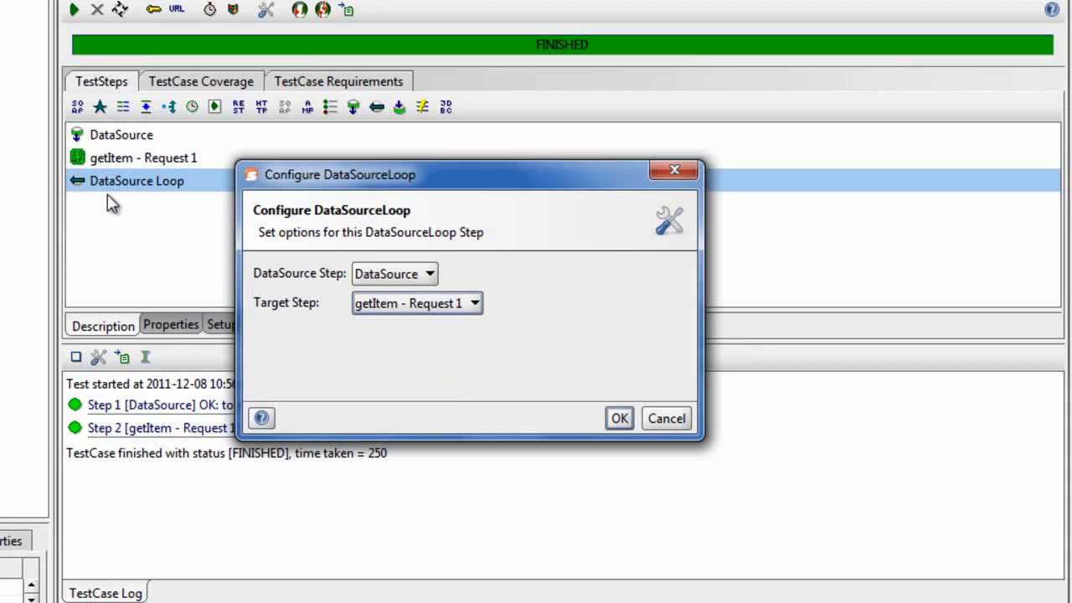
pyautogui.click(618, 418)
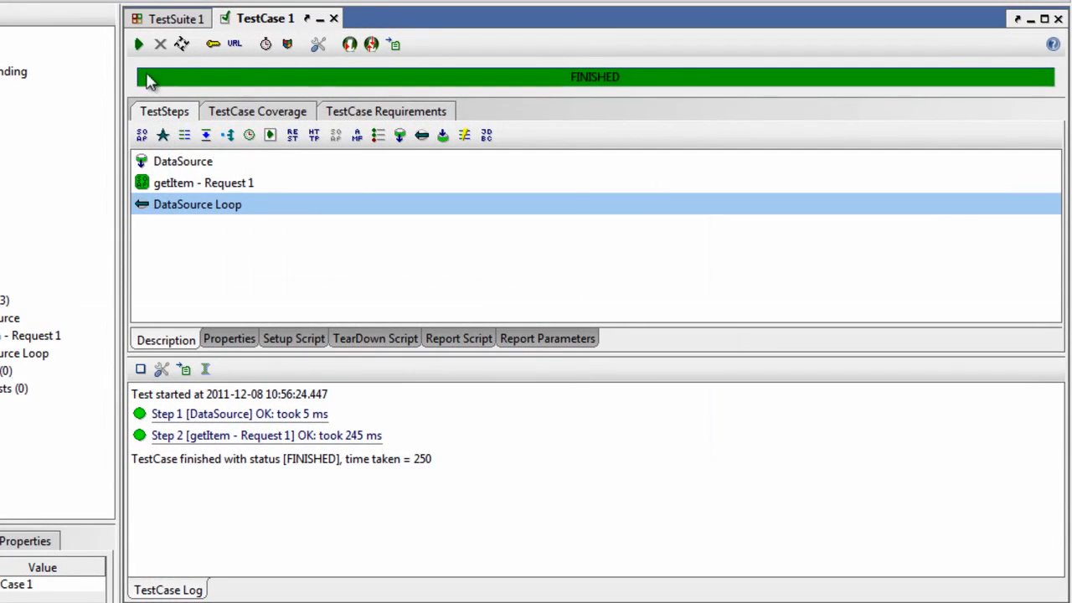
# - Run TestCase 1 with the loop and review the getItem entries for each row in the enlarged log
pyautogui.click(140, 45)
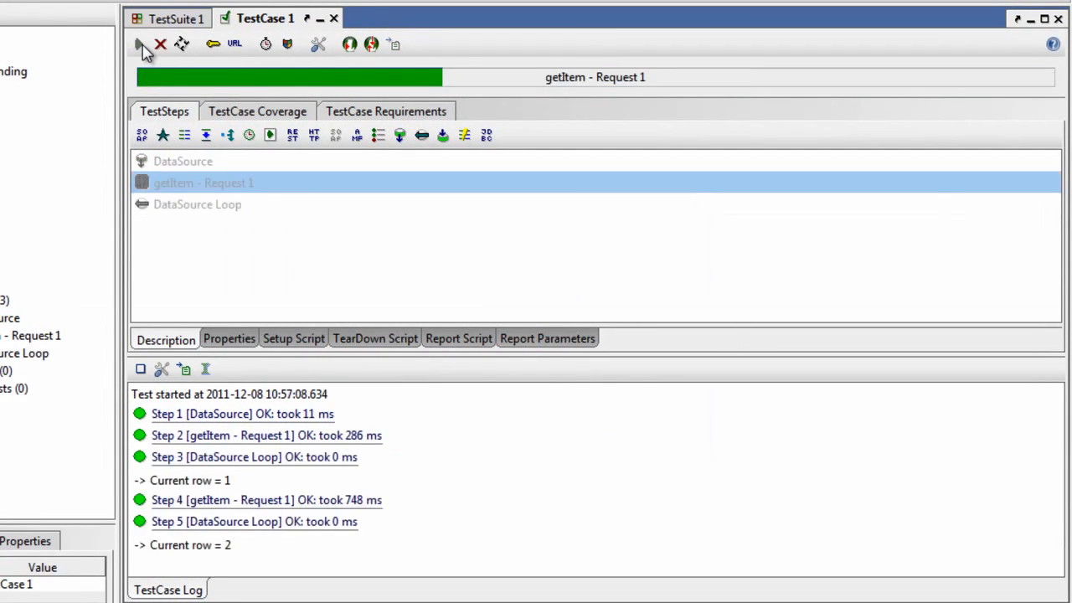
pyautogui.moveTo(311, 351); pyautogui.dragTo(324, 242)
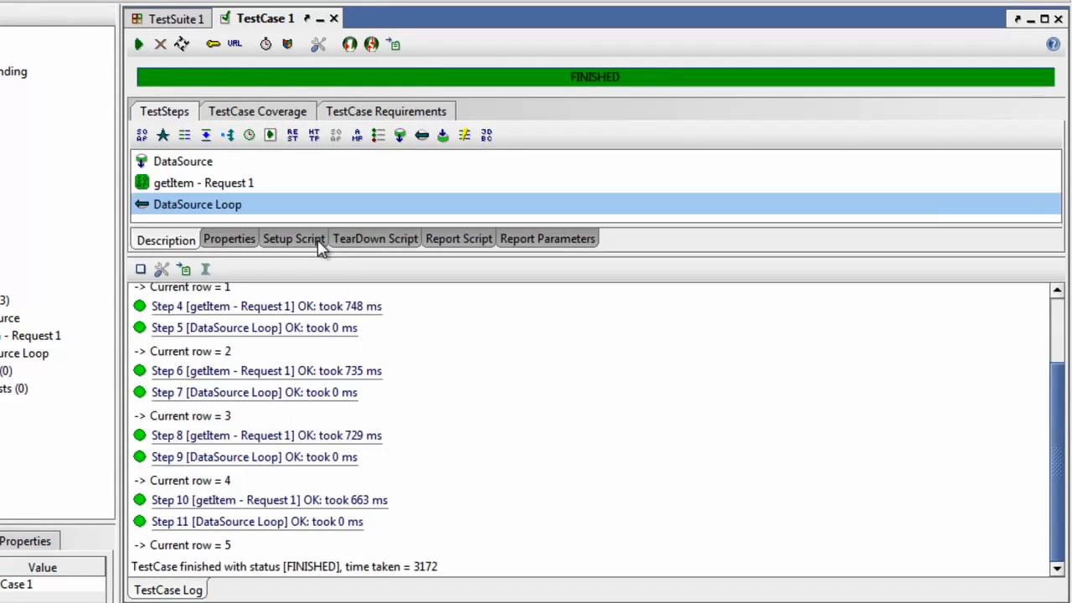
pyautogui.scroll(2, 478, 478)
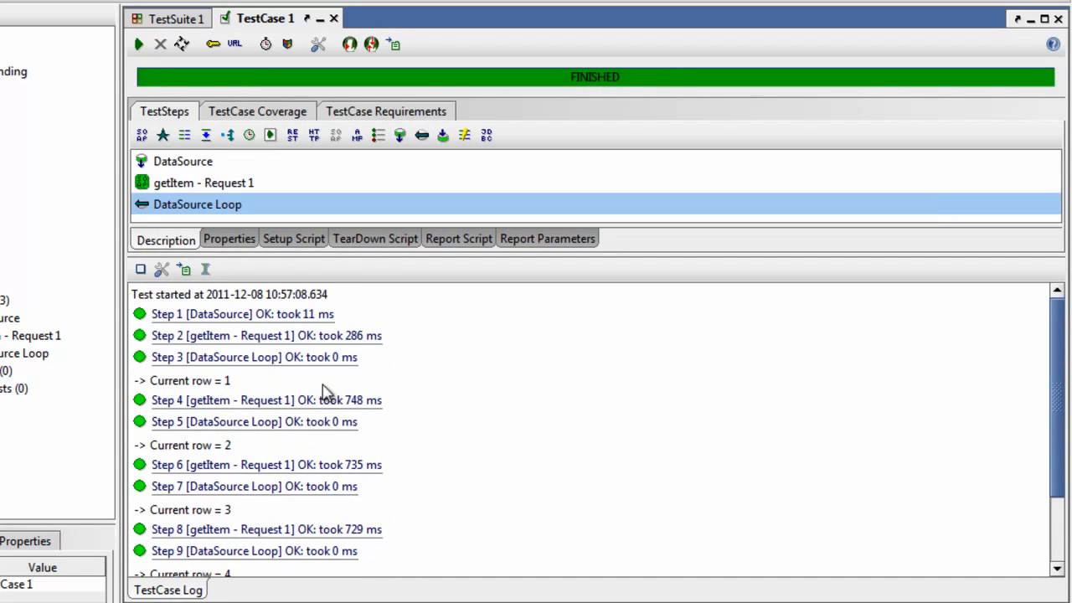
pyautogui.click(368, 343)
pyautogui.click(372, 407)
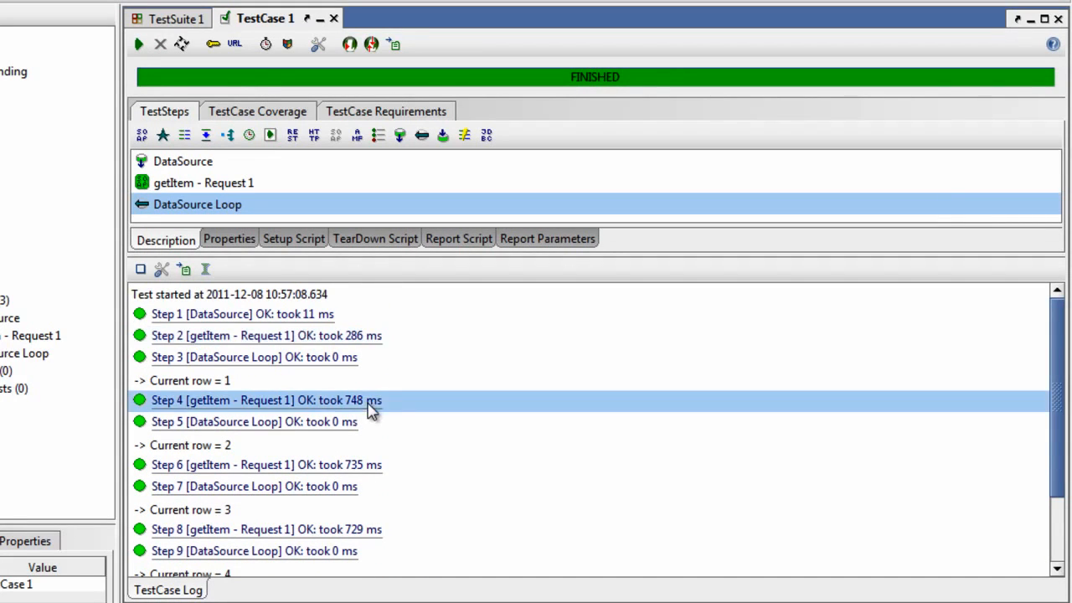
pyautogui.click(369, 471)
pyautogui.click(381, 536)
pyautogui.scroll(-2, 381, 536)
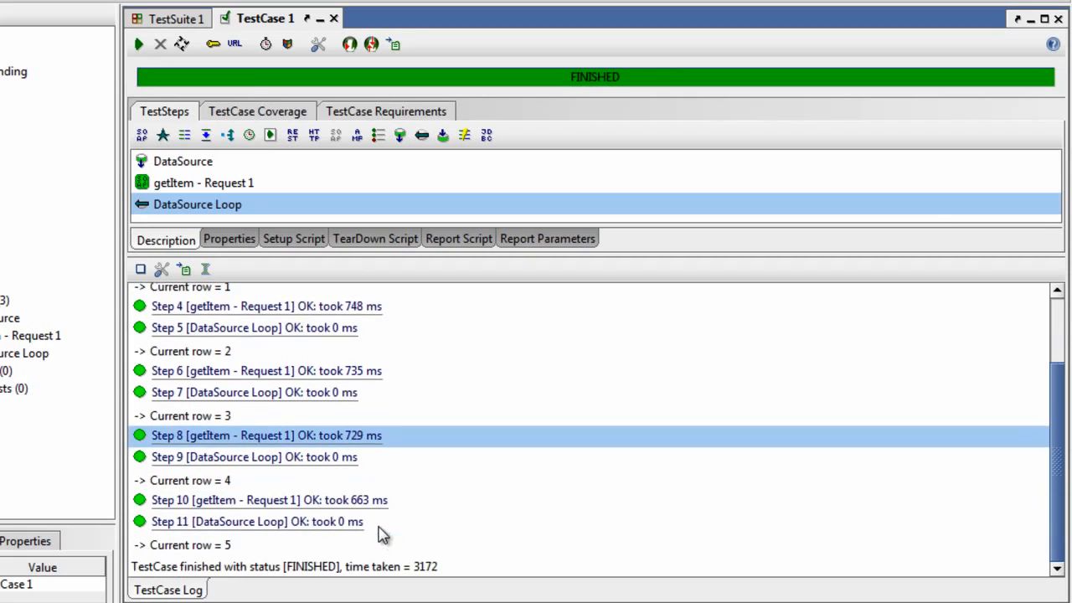
# - Inspect the request ID and response of the Step 8 getItem log entry, close the message viewer and make the test step list taller
pyautogui.click(377, 500)
pyautogui.scroll(1, 414, 495)
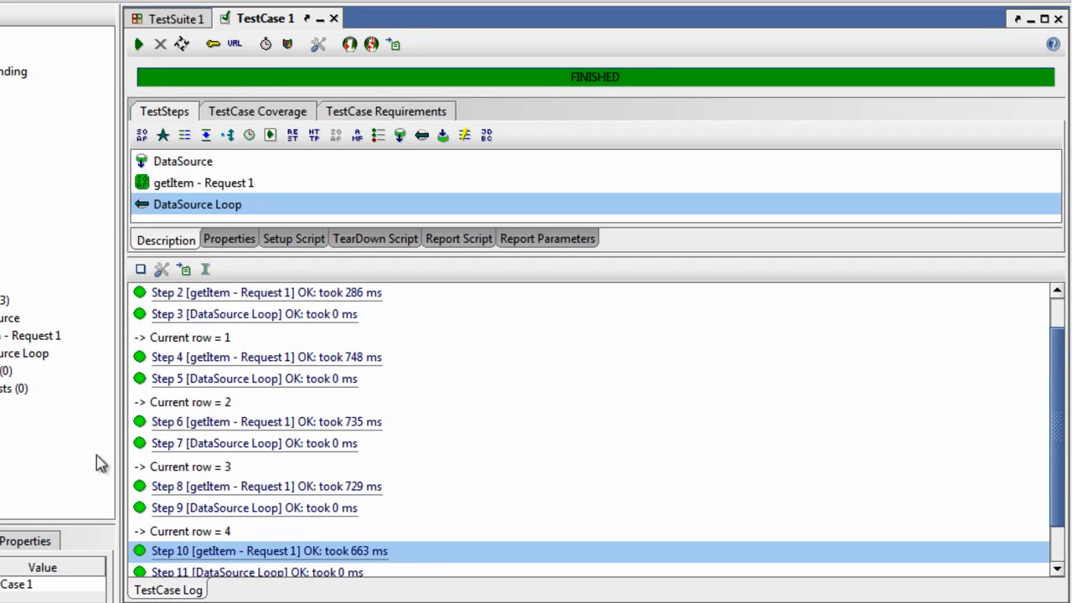
pyautogui.click(270, 494)
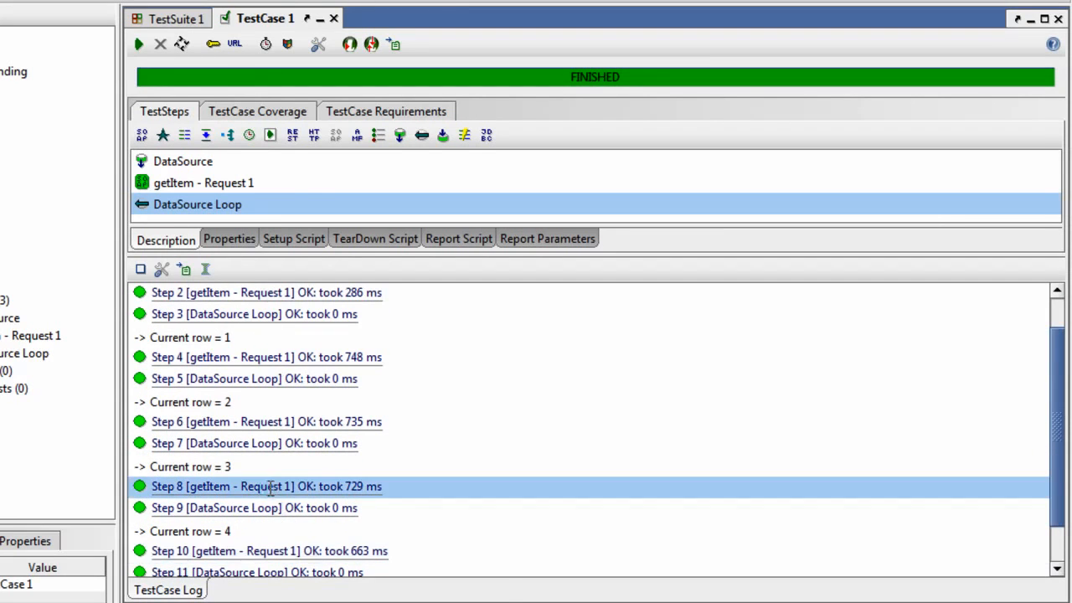
pyautogui.doubleClick(269, 491)
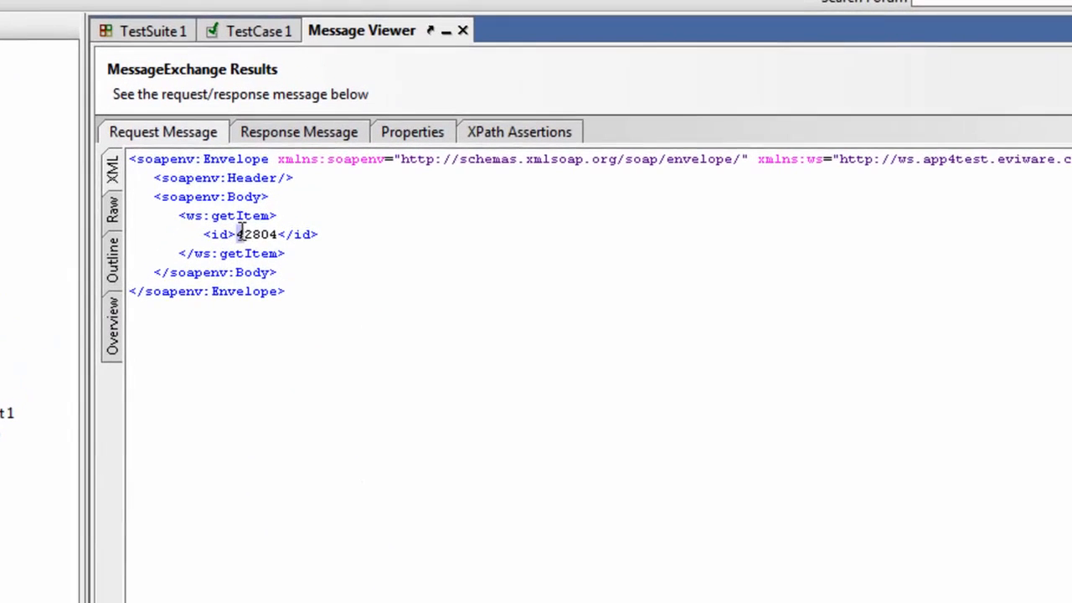
pyautogui.moveTo(245, 188); pyautogui.dragTo(281, 187)
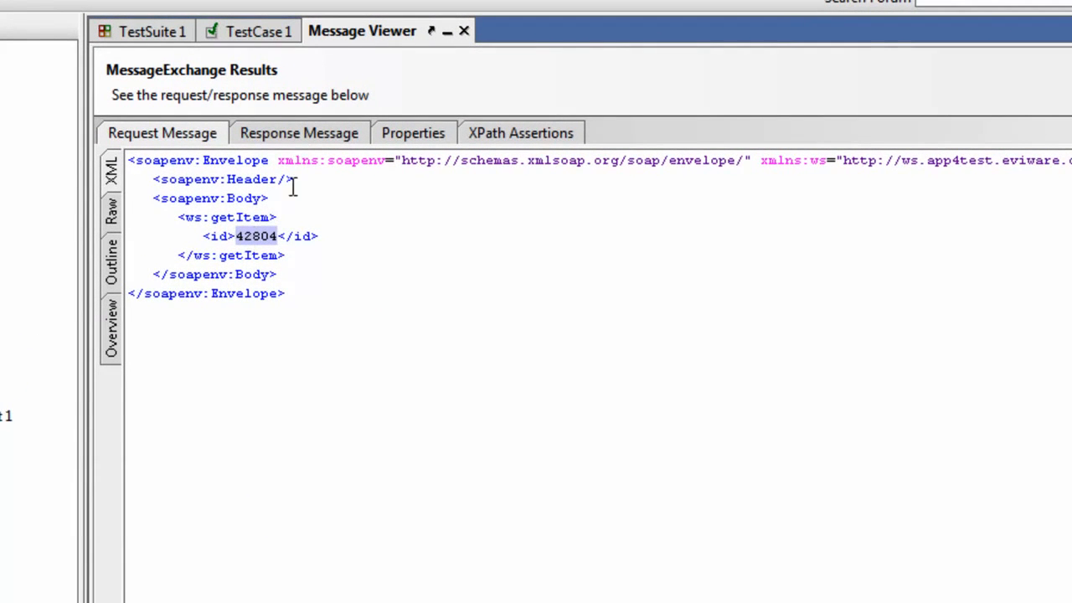
pyautogui.click(294, 134)
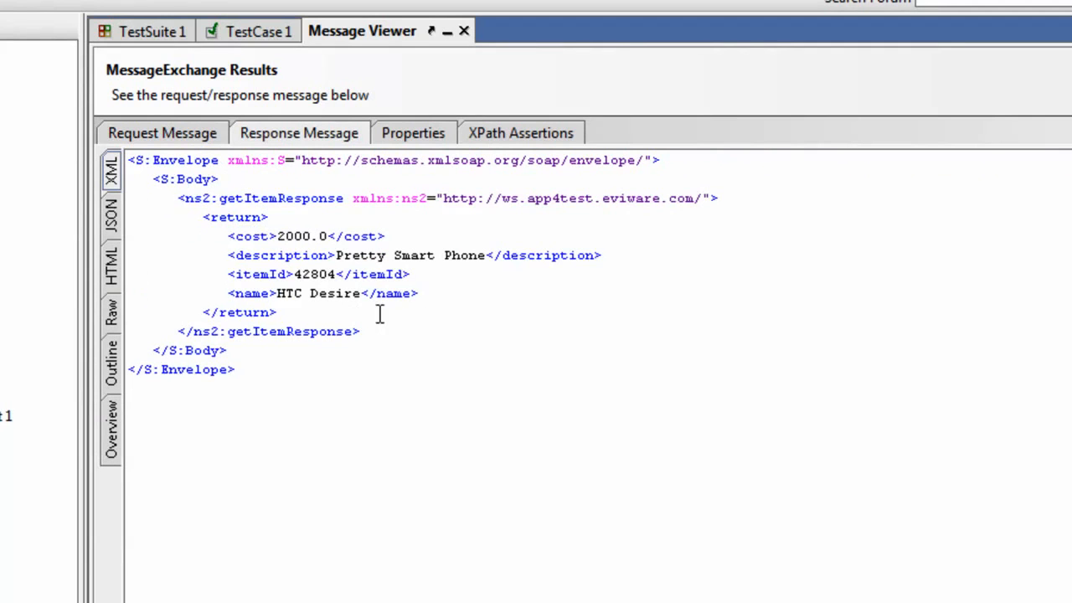
pyautogui.click(463, 31)
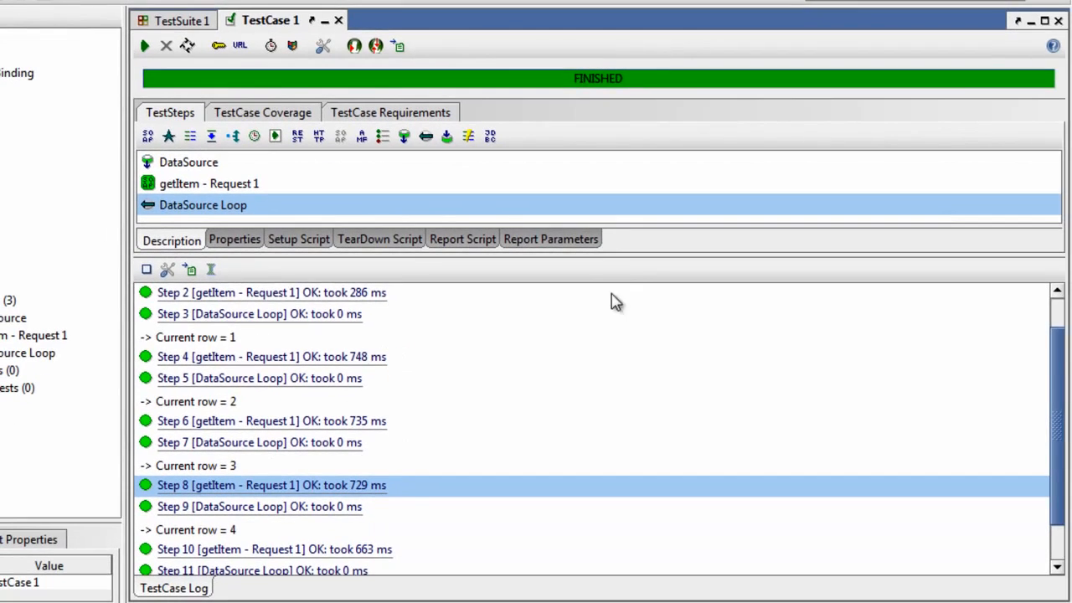
pyautogui.moveTo(622, 257); pyautogui.dragTo(633, 347)
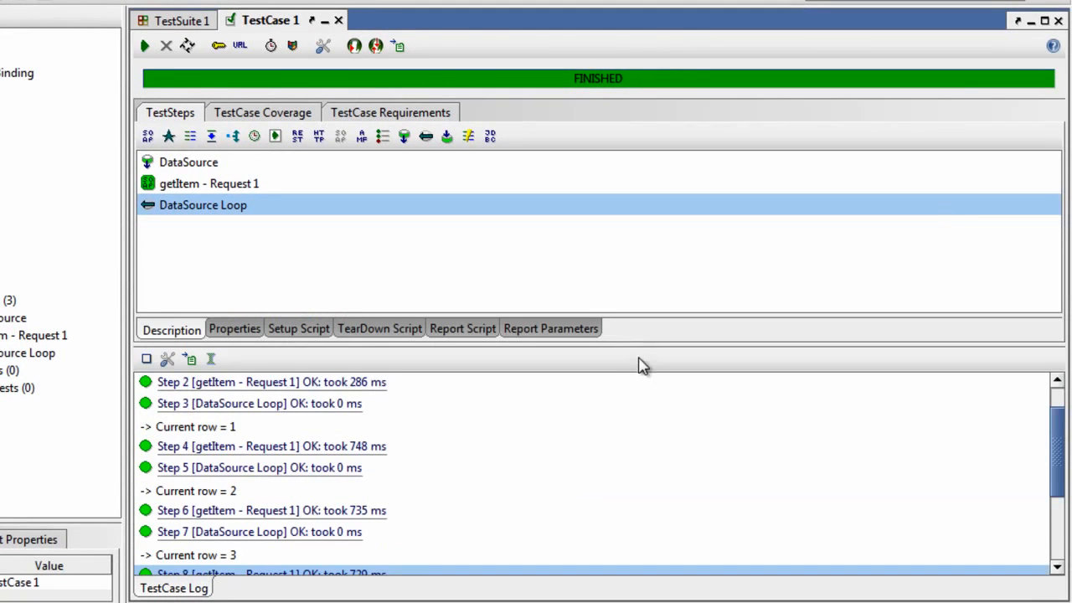
pyautogui.moveTo(638, 344); pyautogui.dragTo(637, 302)
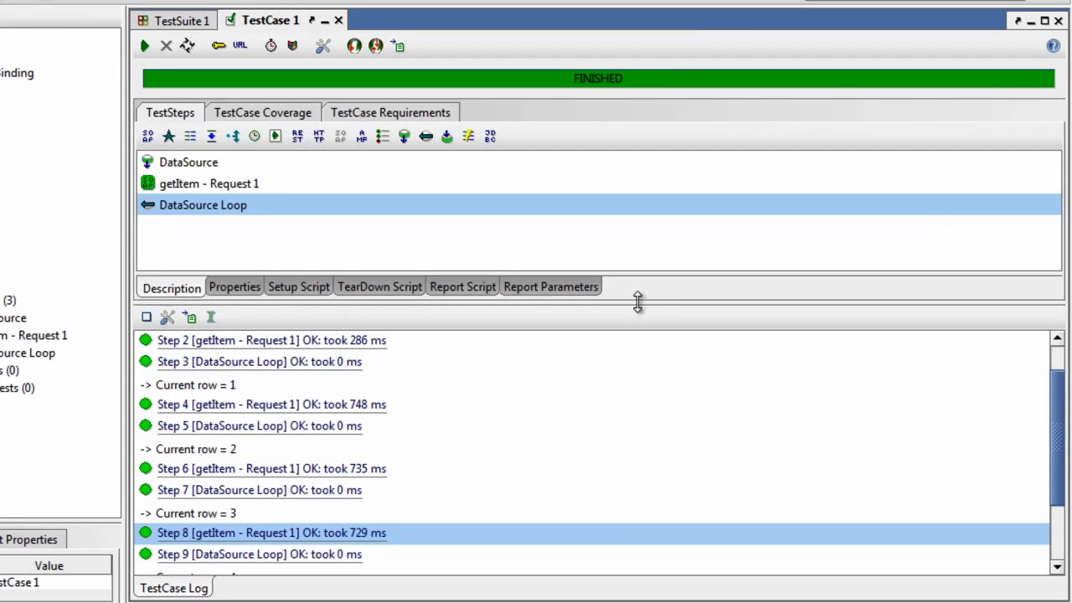
# - Switch to Excel, set the HTC Fantasia cost in testdata.xls to 12000.0, save the workbook and minimize it
pyautogui.hotkey('alt', 'Tab')
pyautogui.doubleClick(381, 247)
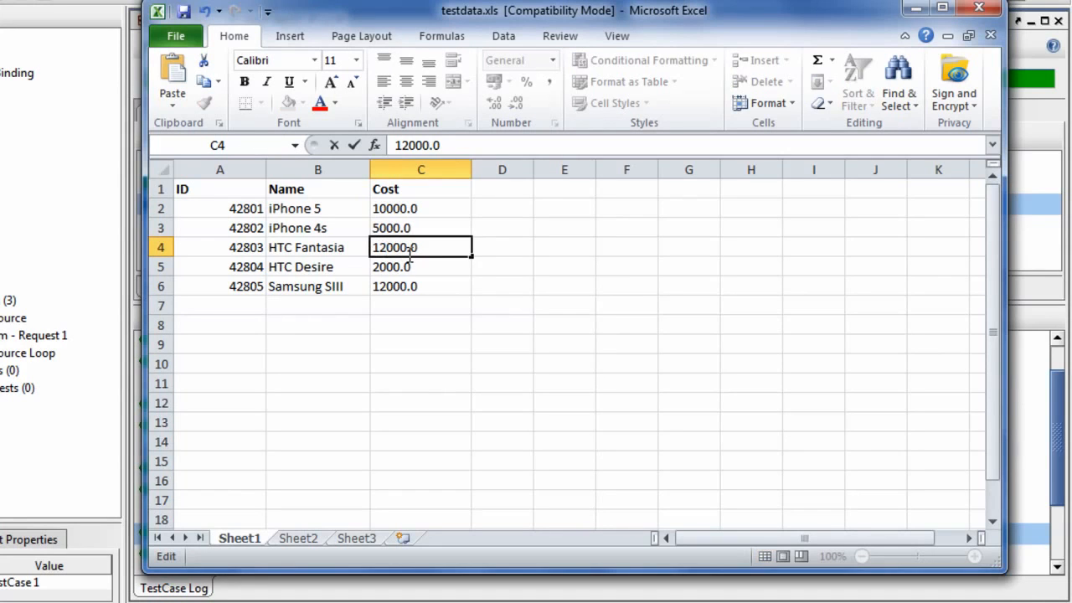
pyautogui.press('Return')
pyautogui.hotkey('ctrl', 's')
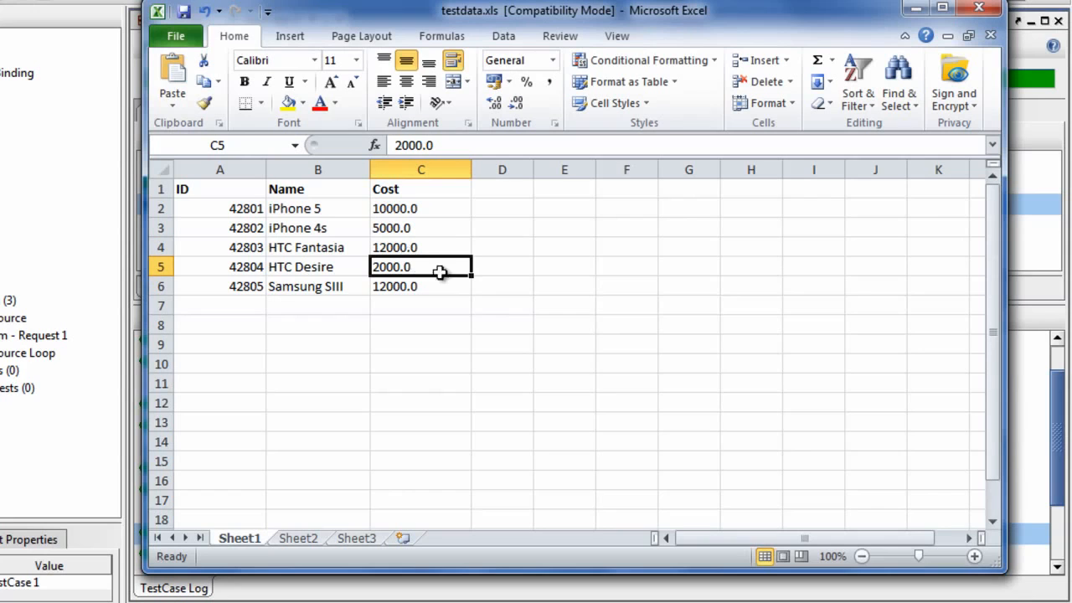
pyautogui.click(916, 9)
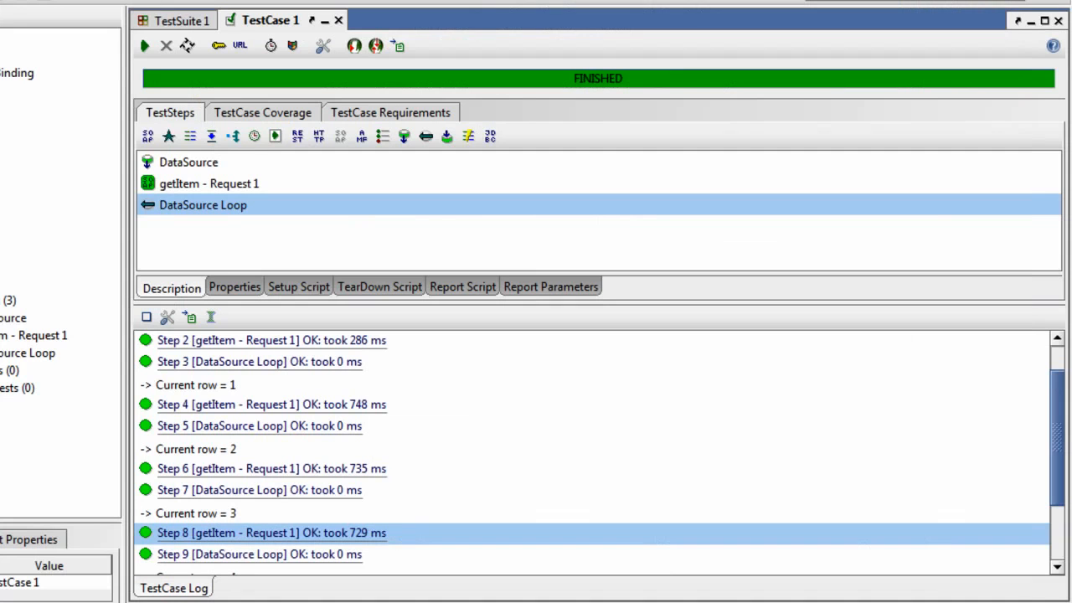
# - Run TestCase 1 with the changed cost data and slightly enlarge the log to review the getItem results
pyautogui.click(137, 52)
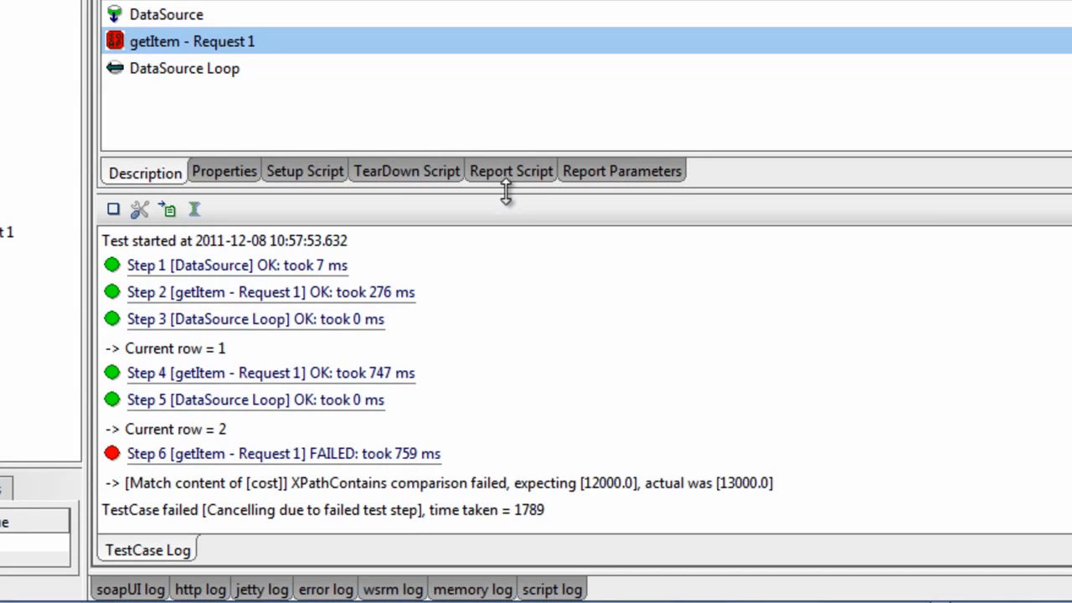
pyautogui.moveTo(505, 191); pyautogui.dragTo(505, 166)
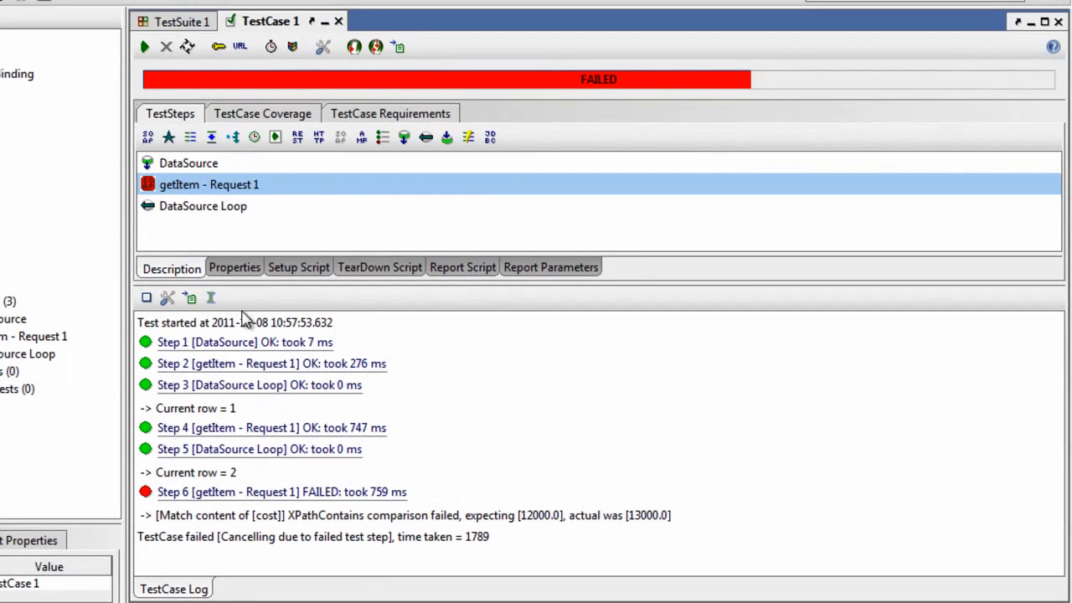
# - Disable Fail on error in the TestCase 1 options, keeping Fail TestCase if it has failed TestSteps enabled
pyautogui.click(323, 47)
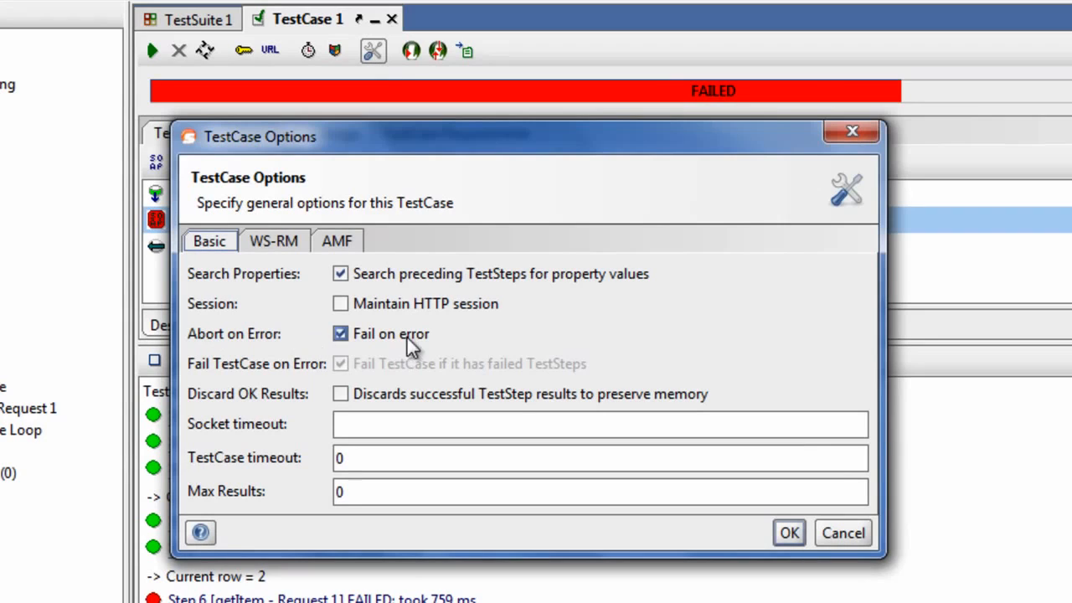
pyautogui.click(344, 337)
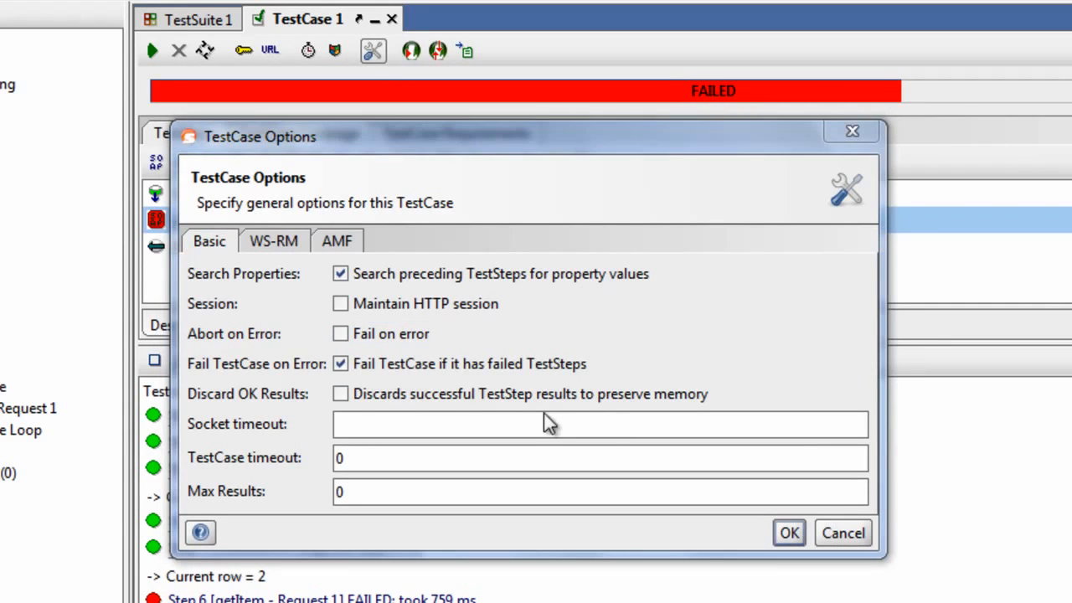
pyautogui.click(786, 533)
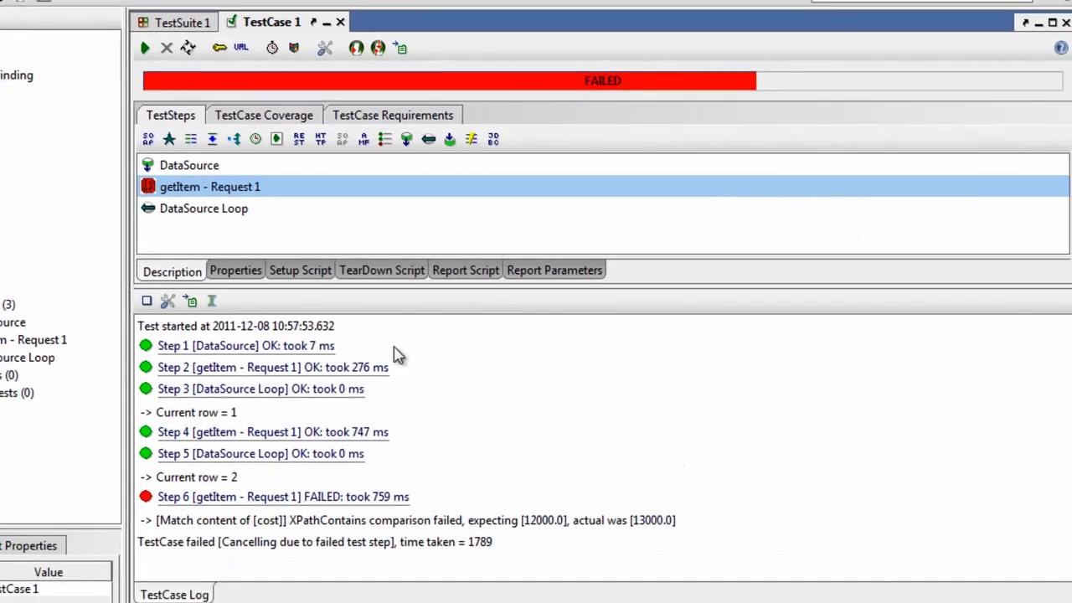
# - Rerun TestCase 1 with the new error option and review the log entries for all data rows
pyautogui.click(144, 48)
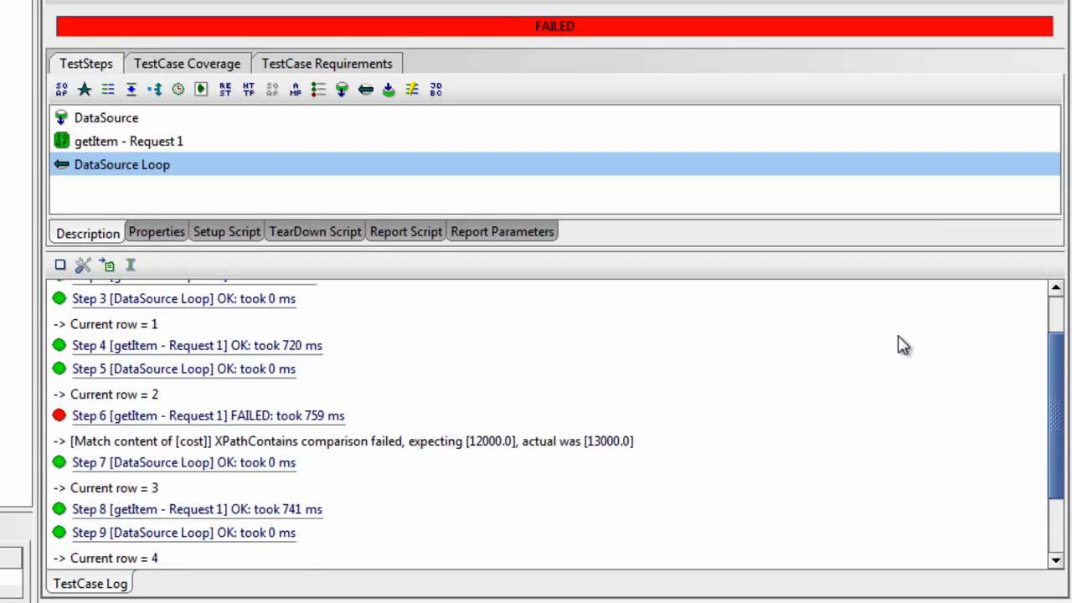
pyautogui.scroll(-3, 929, 513)
pyautogui.scroll(5, 928, 512)
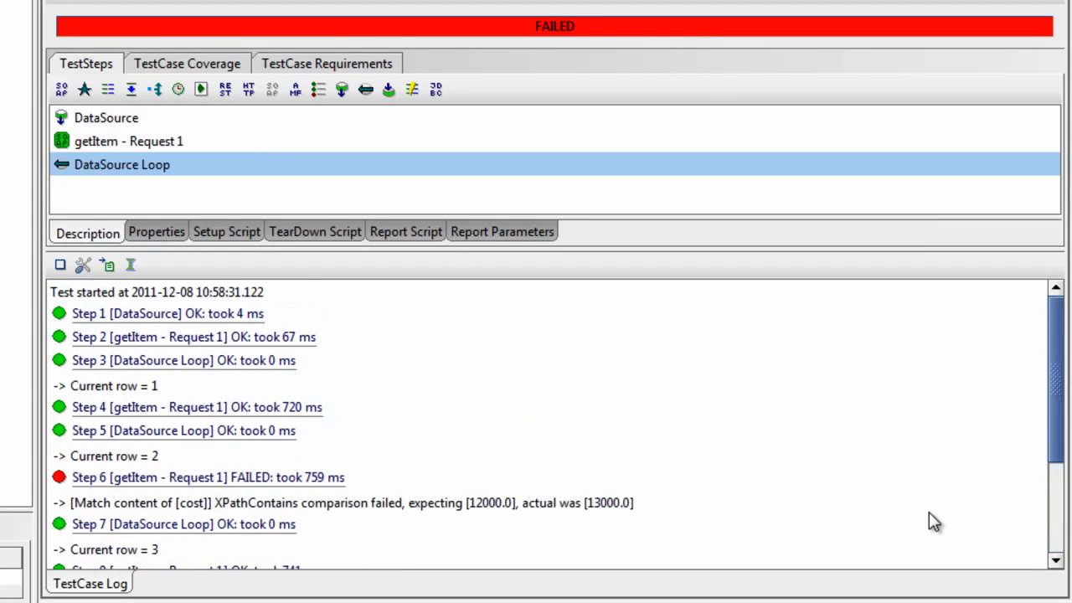